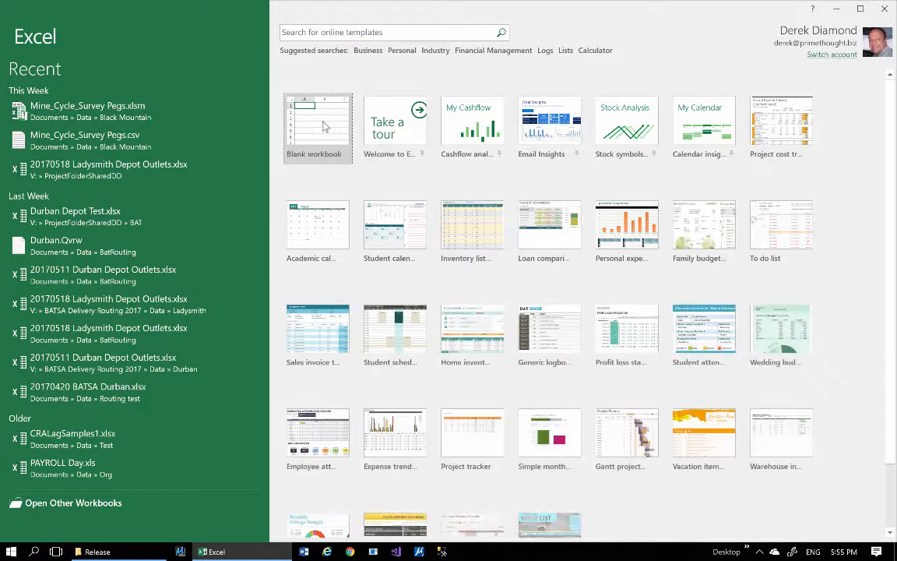
- Create a blank workbook and open the SpatialXL map pane beside the sheet
{"action": "left_click", "coordinate": [304, 140]}
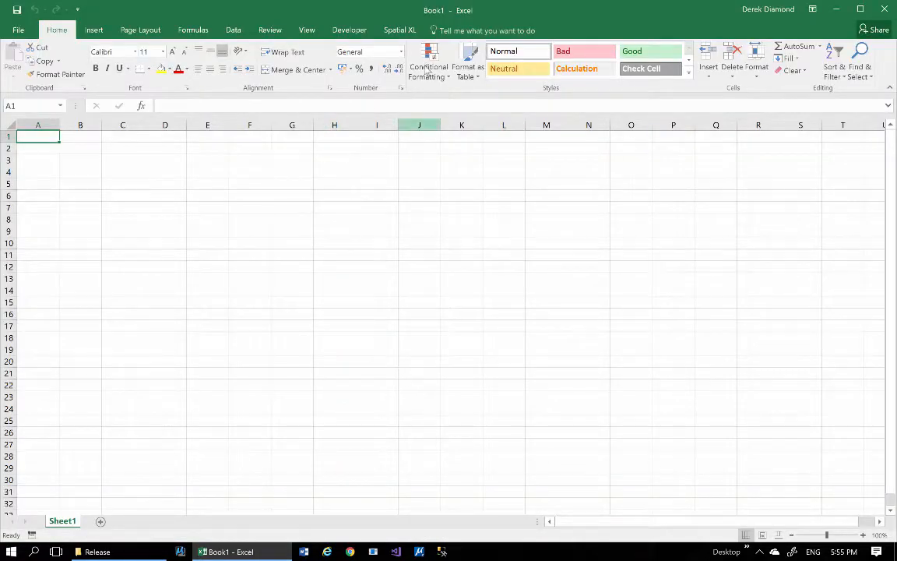
{"action": "left_click", "coordinate": [401, 29]}
{"action": "left_click", "coordinate": [17, 62]}
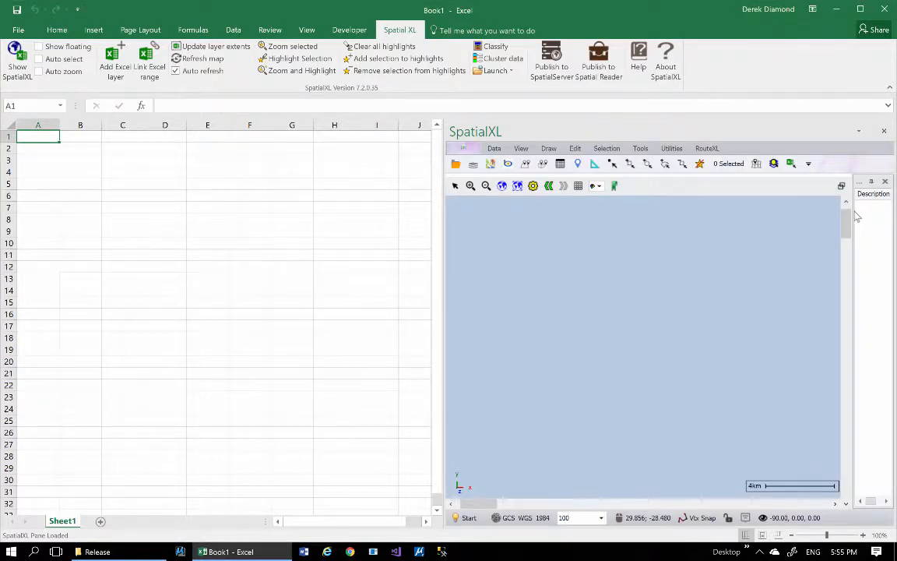
- Widen the Layers panel beside the map and add the Google Roads background layer
{"action": "left_click_drag", "start_coordinate": [852, 211], "coordinate": [763, 227]}
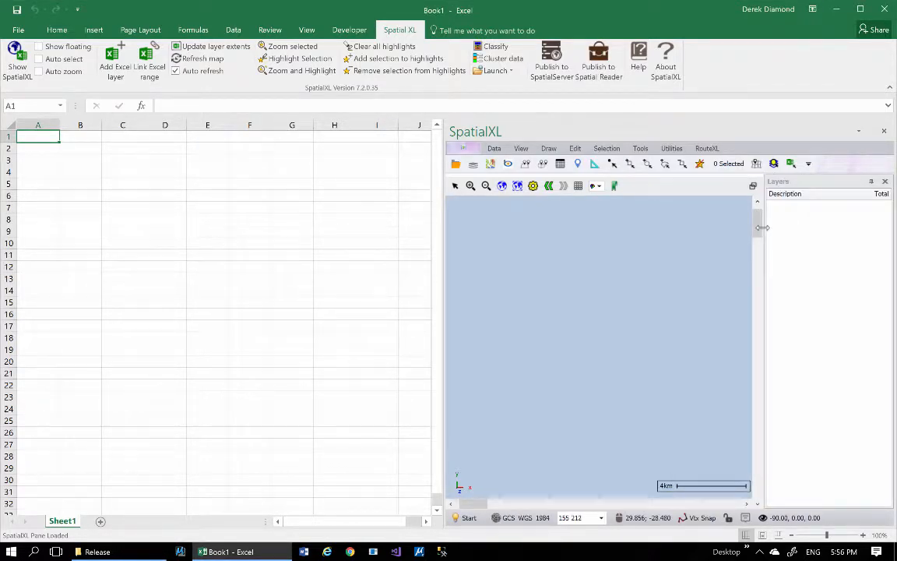
{"action": "left_click", "coordinate": [490, 163]}
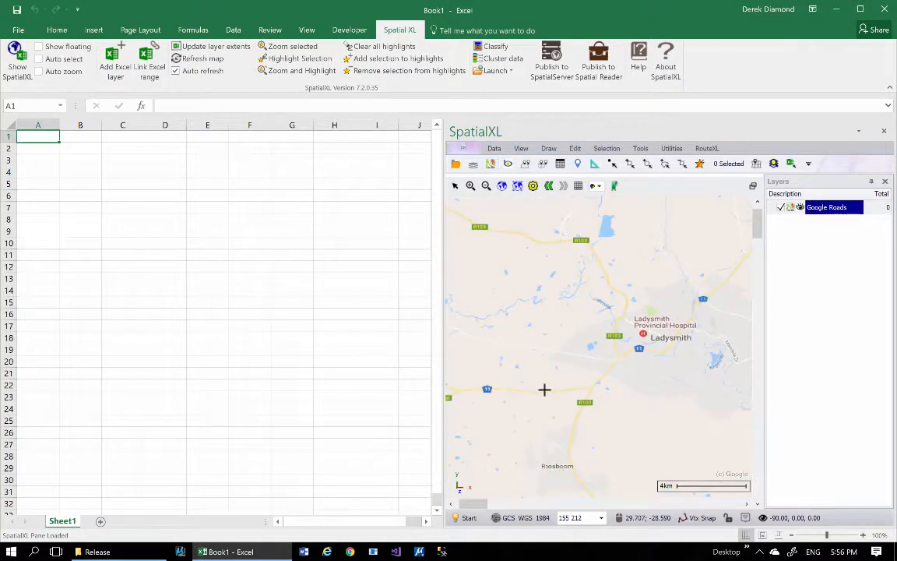
- Launch RouteXL, start its Quantitive vehicle routing module and load the Ladysmith.qvrw project from the BatRouting folder
{"action": "left_click", "coordinate": [707, 148]}
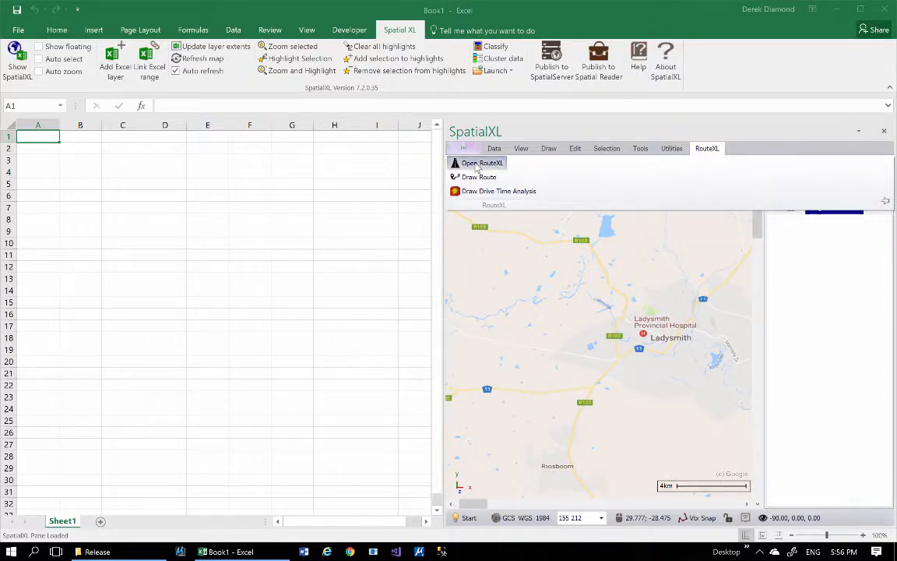
{"action": "left_click", "coordinate": [473, 164]}
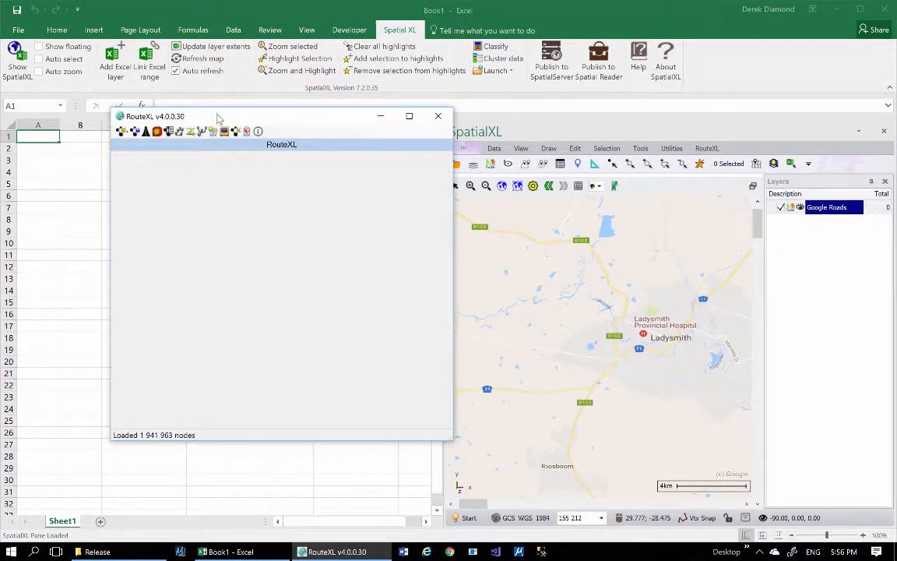
{"action": "left_click_drag", "start_coordinate": [210, 117], "coordinate": [160, 57]}
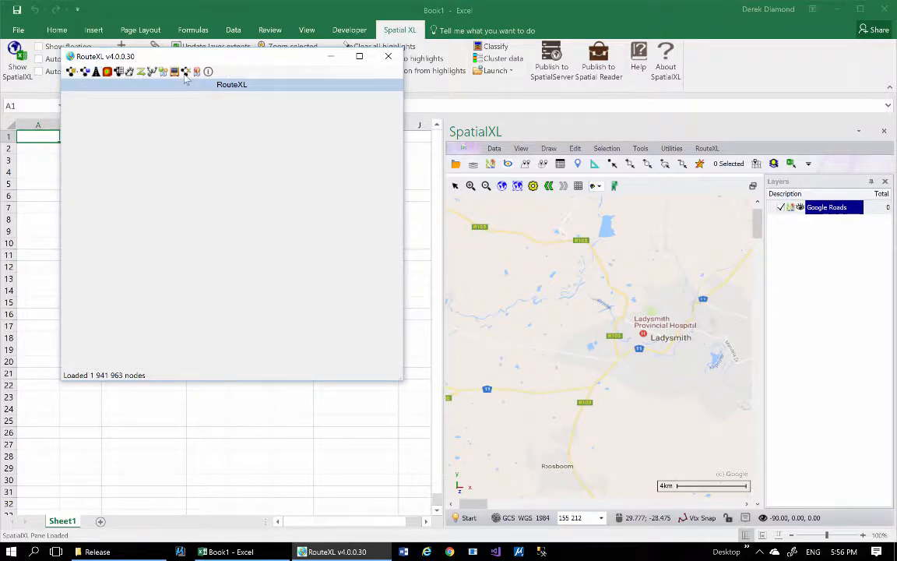
{"action": "left_click", "coordinate": [141, 73]}
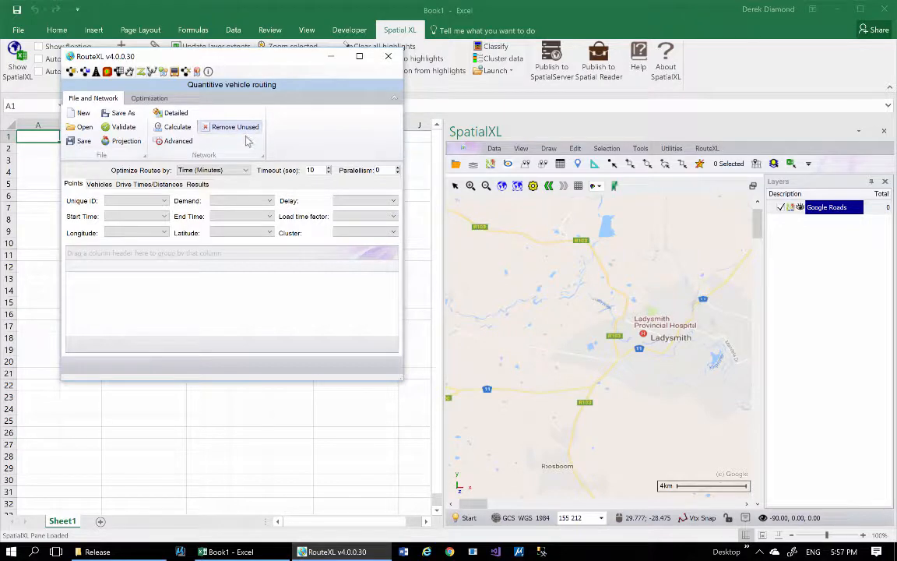
{"action": "left_click", "coordinate": [82, 126]}
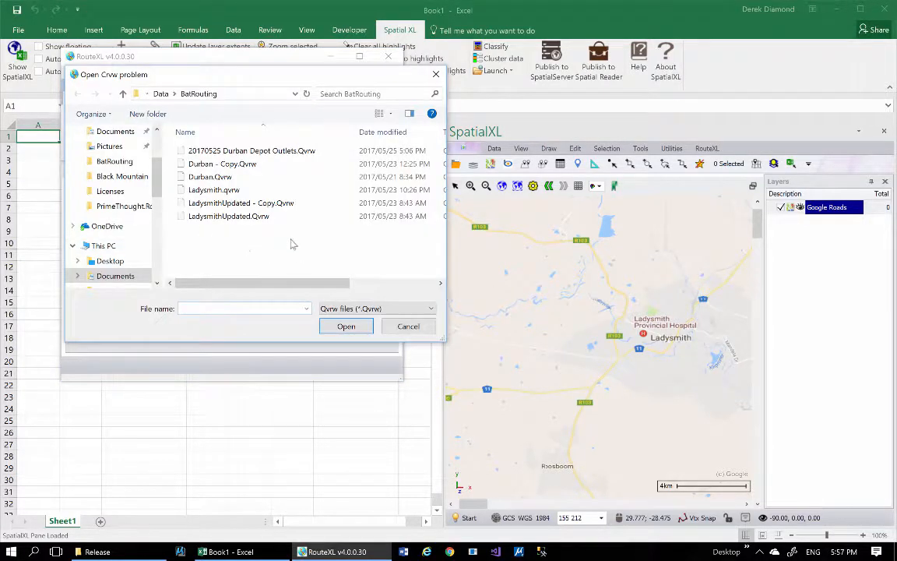
{"action": "double_click", "coordinate": [214, 189]}
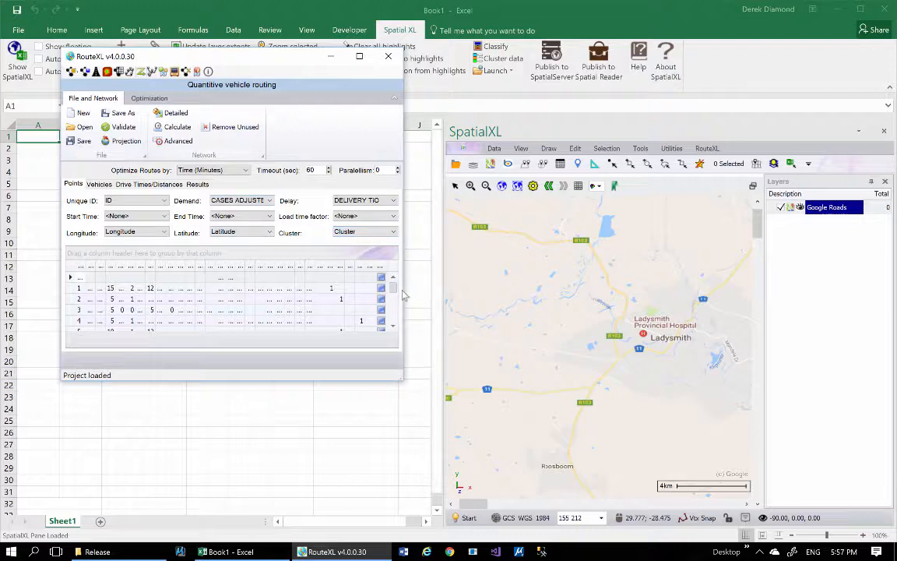
- Filter the points list to blank Cluster values and resize the RouteXL window so it fits beside the map
{"action": "left_click_drag", "start_coordinate": [433, 287], "coordinate": [668, 287]}
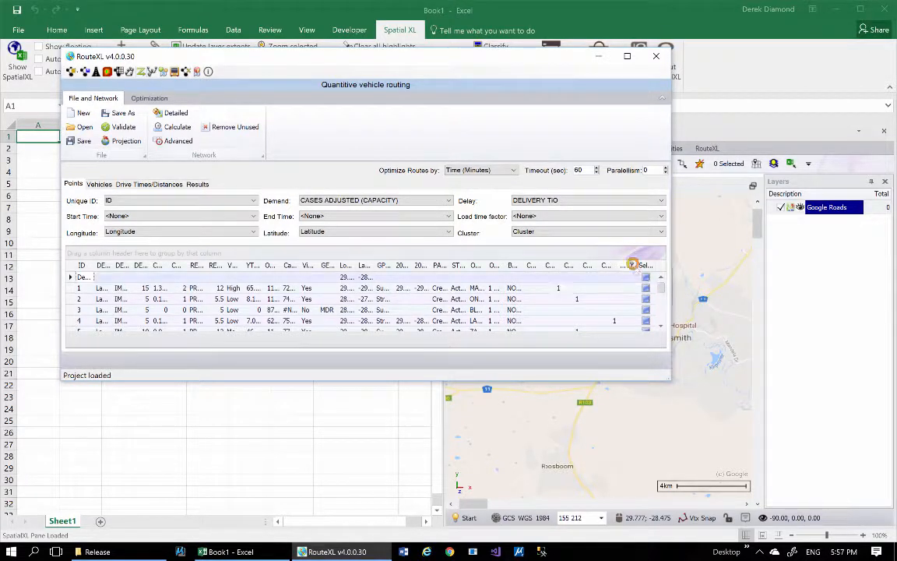
{"action": "left_click", "coordinate": [632, 266]}
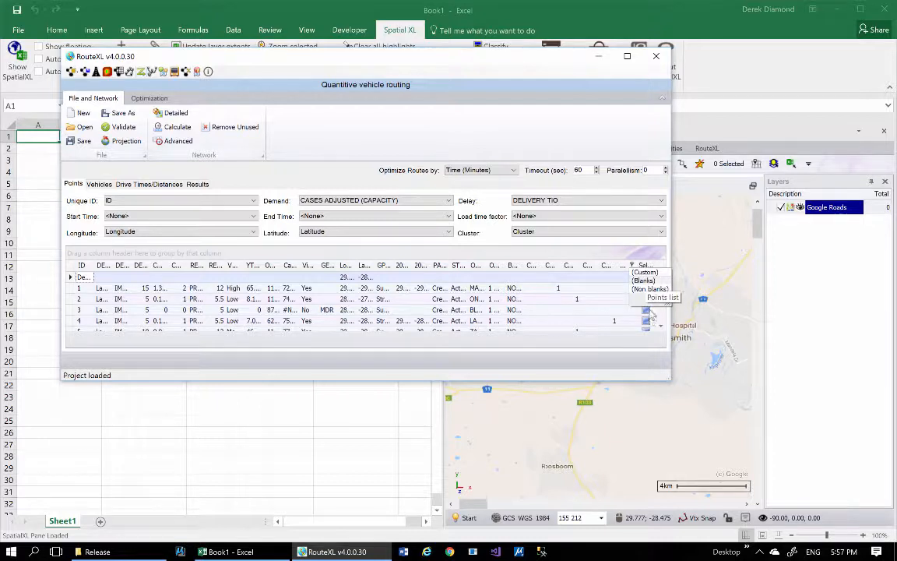
{"action": "left_click", "coordinate": [644, 280]}
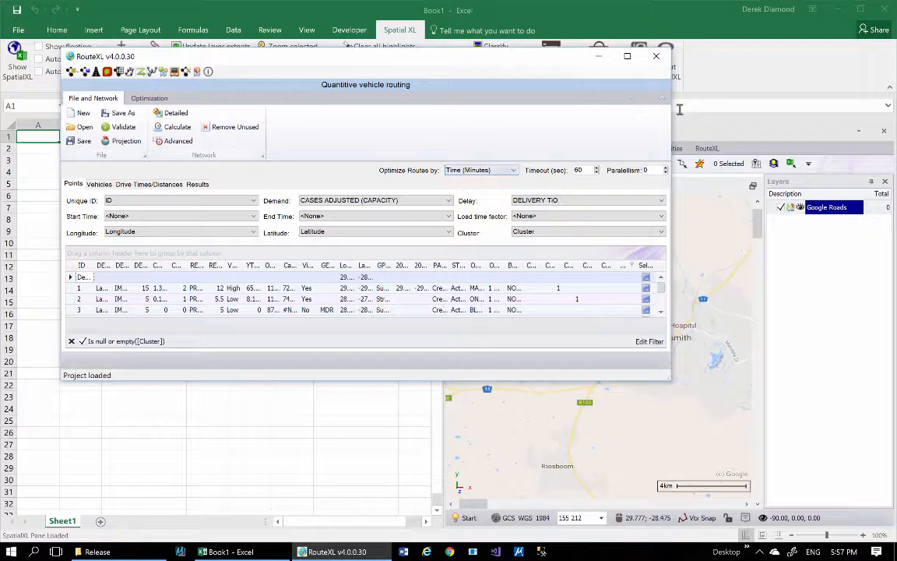
{"action": "left_click_drag", "start_coordinate": [671, 113], "coordinate": [430, 125]}
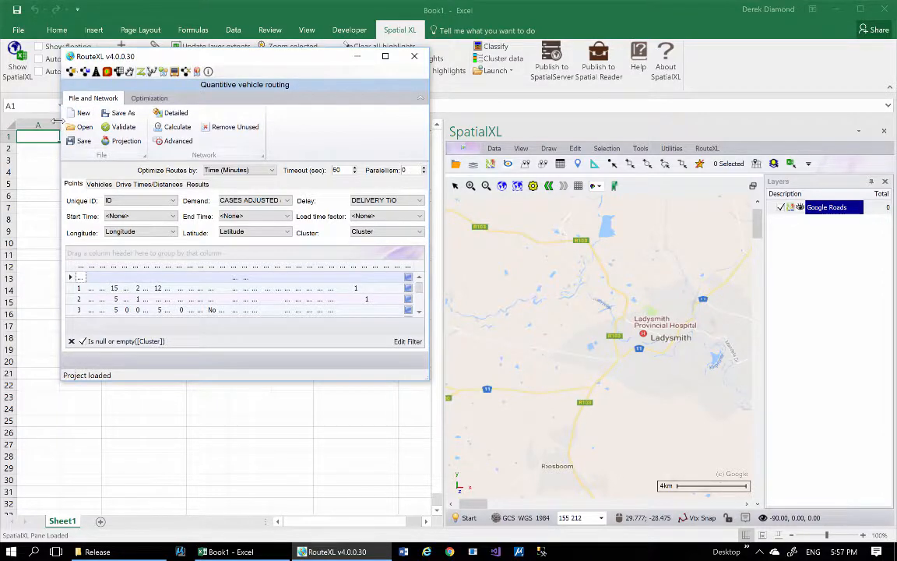
{"action": "left_click_drag", "start_coordinate": [57, 121], "coordinate": [29, 119]}
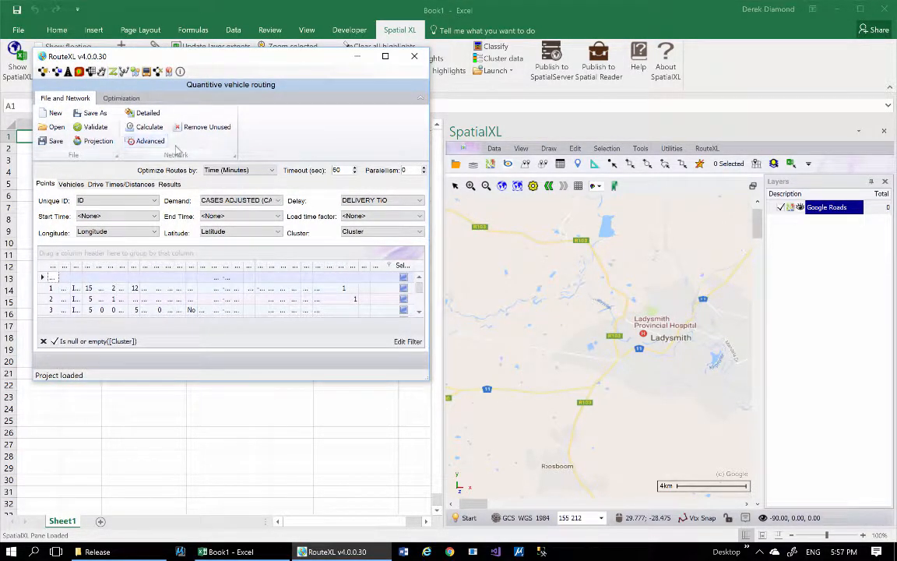
- Turn on Dynamic optimization for the loaded routing project
{"action": "left_click", "coordinate": [123, 99]}
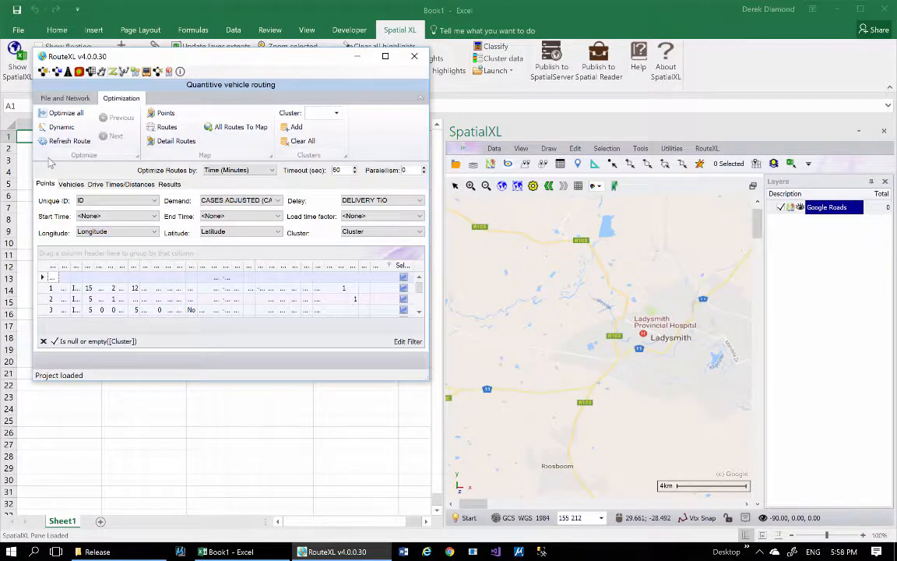
{"action": "left_click", "coordinate": [57, 128]}
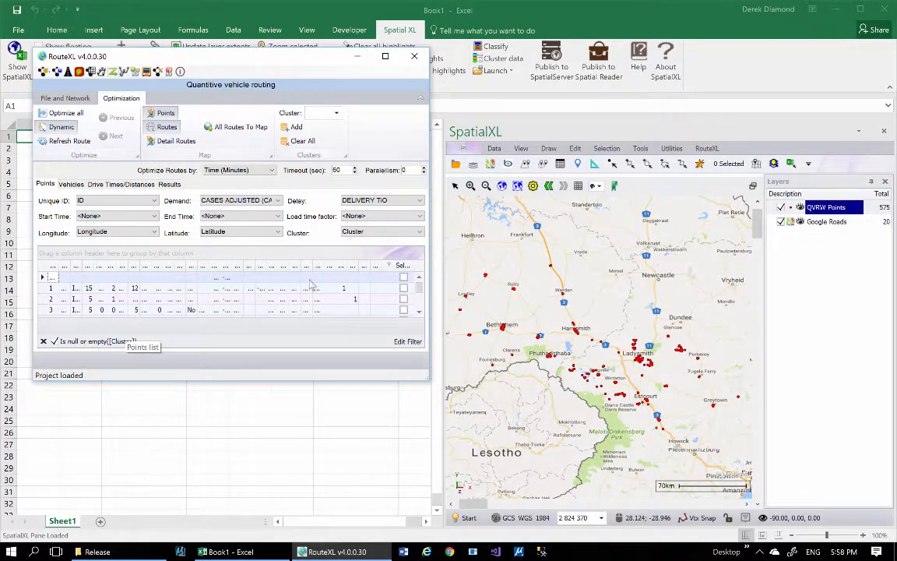
- Box-select the delivery points just east of Ladysmith on the map and group the routing results by Vehicle
{"action": "left_click", "coordinate": [644, 359]}
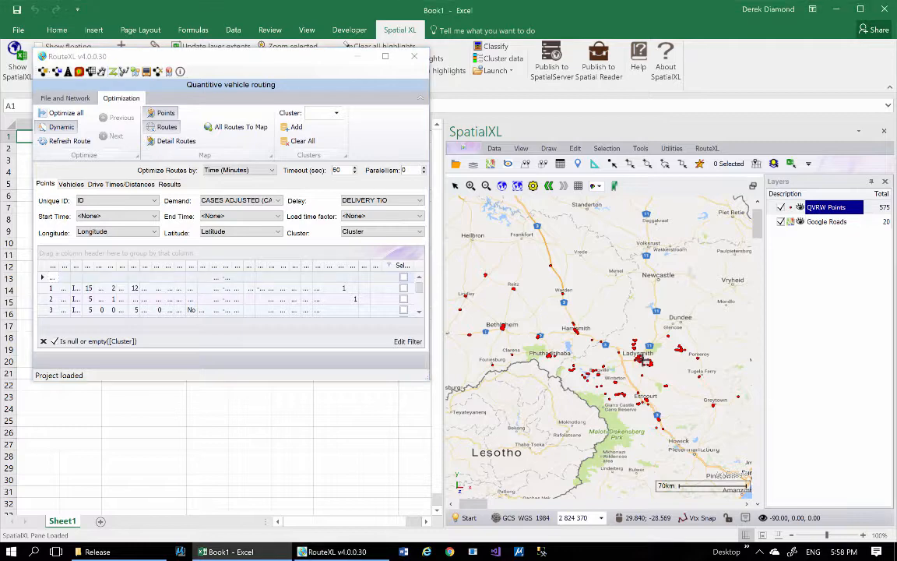
{"action": "scroll", "coordinate": [644, 360], "scroll_direction": "up", "scroll_amount": 4}
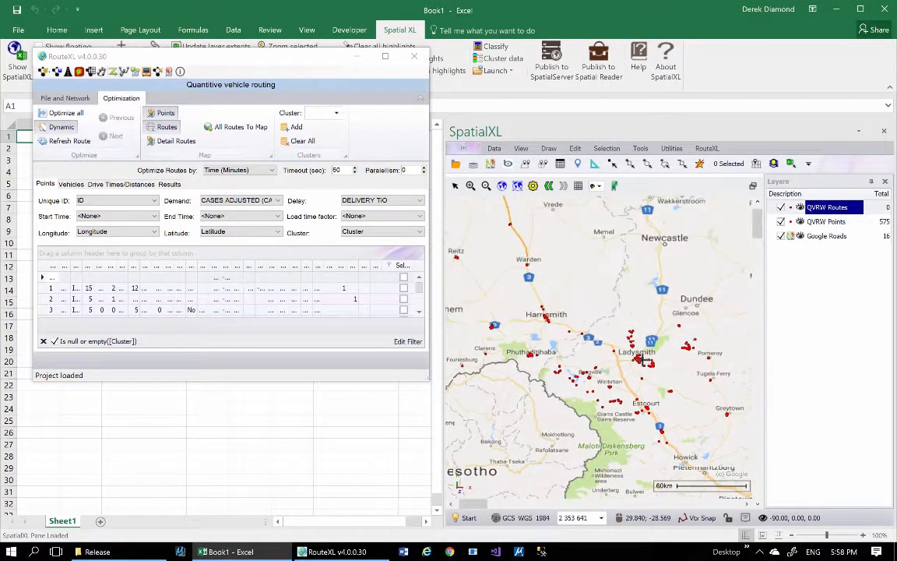
{"action": "scroll", "coordinate": [641, 359], "scroll_direction": "up", "scroll_amount": 3}
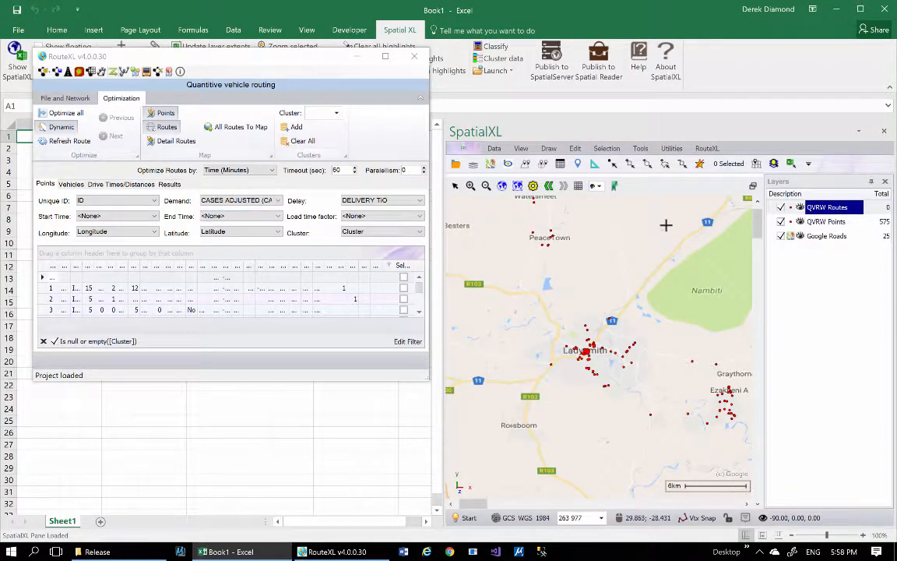
{"action": "left_click", "coordinate": [170, 185]}
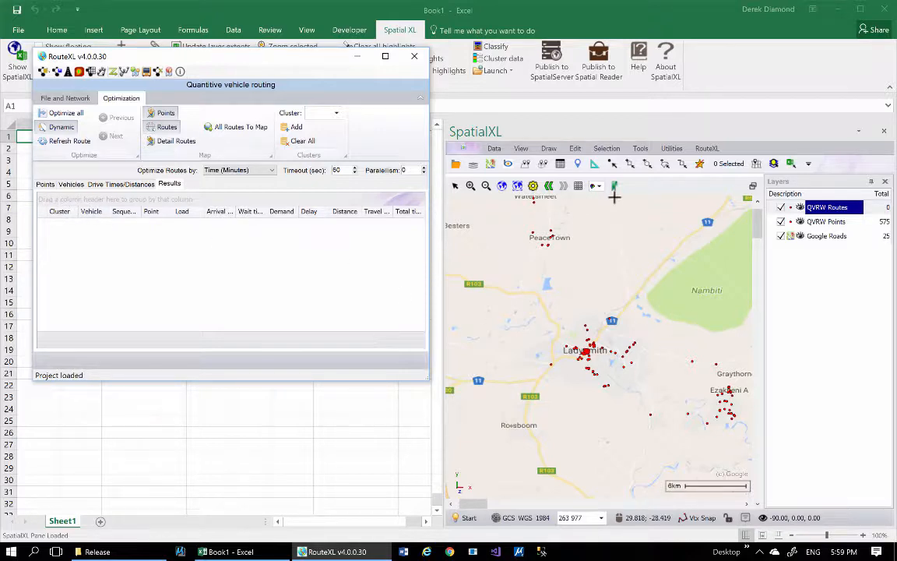
{"action": "left_click", "coordinate": [630, 162]}
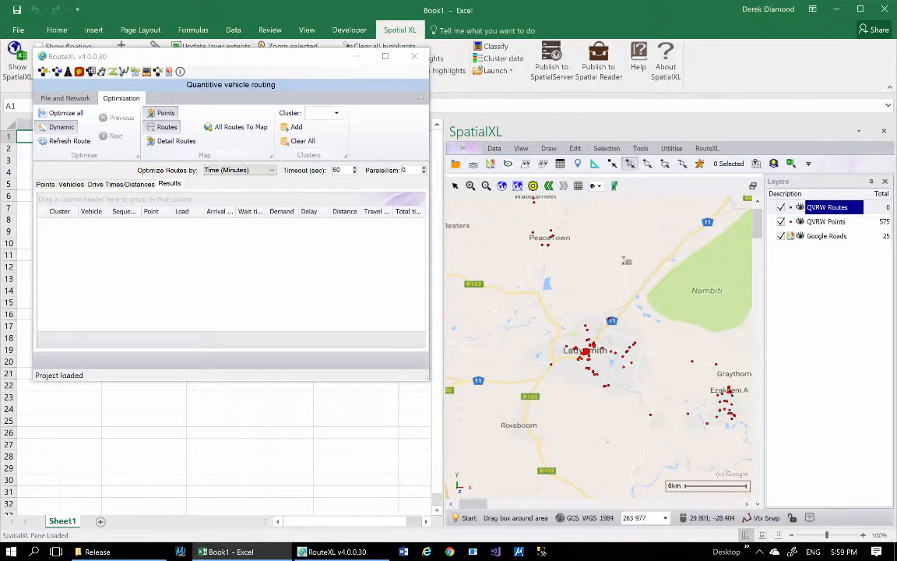
{"action": "left_click_drag", "start_coordinate": [613, 345], "coordinate": [640, 368]}
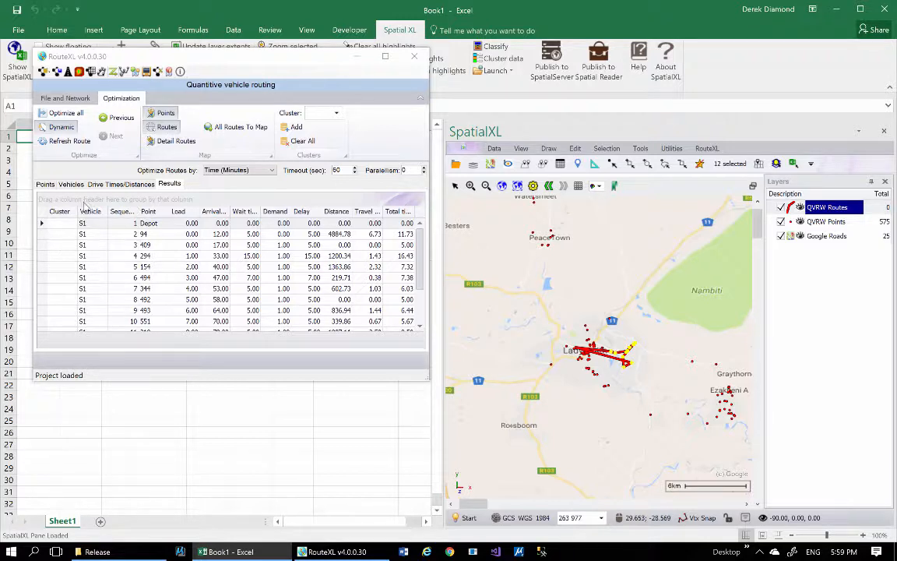
{"action": "mouse_move", "coordinate": [86, 211]}
{"action": "left_mouse_down"}
{"action": "mouse_move", "coordinate": [65, 191]}
{"action": "mouse_move", "coordinate": [70, 204]}
{"action": "left_mouse_up"}
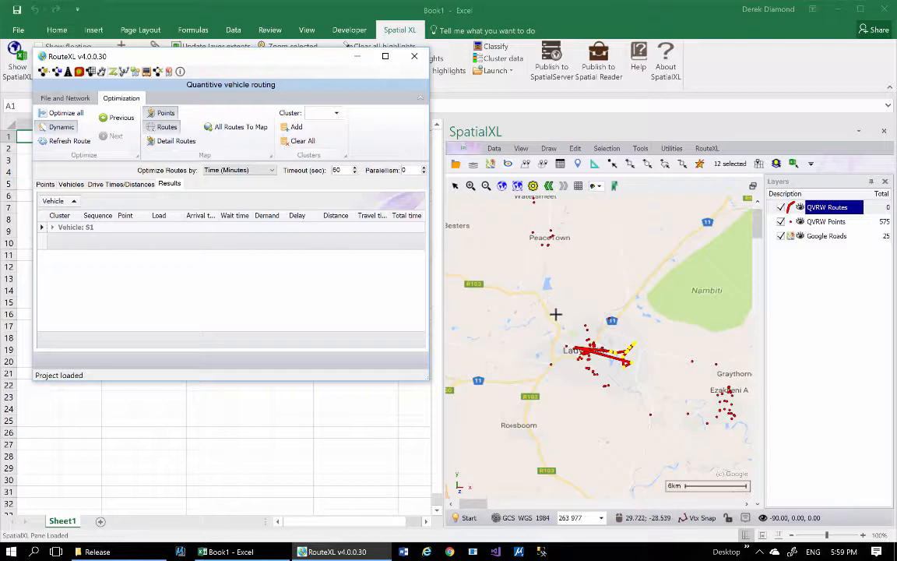
- Extend the map selection with the points in central Ladysmith, around the route 11 marker to the north, and on the town's western side
{"action": "left_click", "coordinate": [629, 163]}
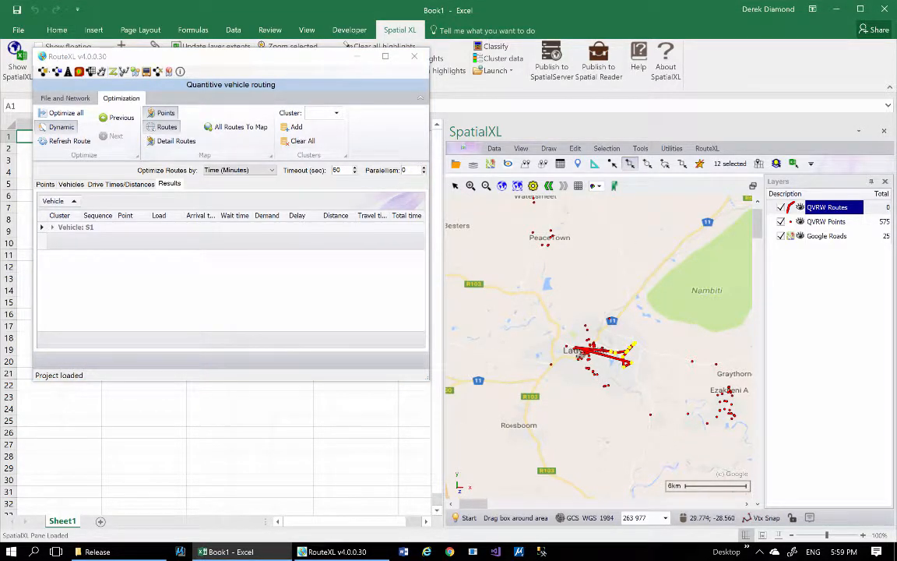
{"action": "left_click_drag", "start_coordinate": [585, 357], "coordinate": [591, 363]}
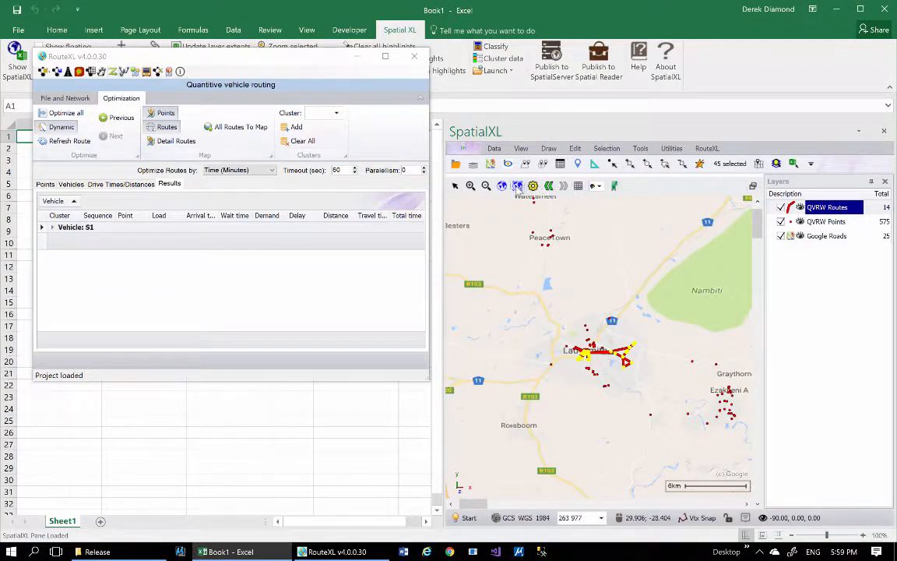
{"action": "left_click", "coordinate": [517, 187]}
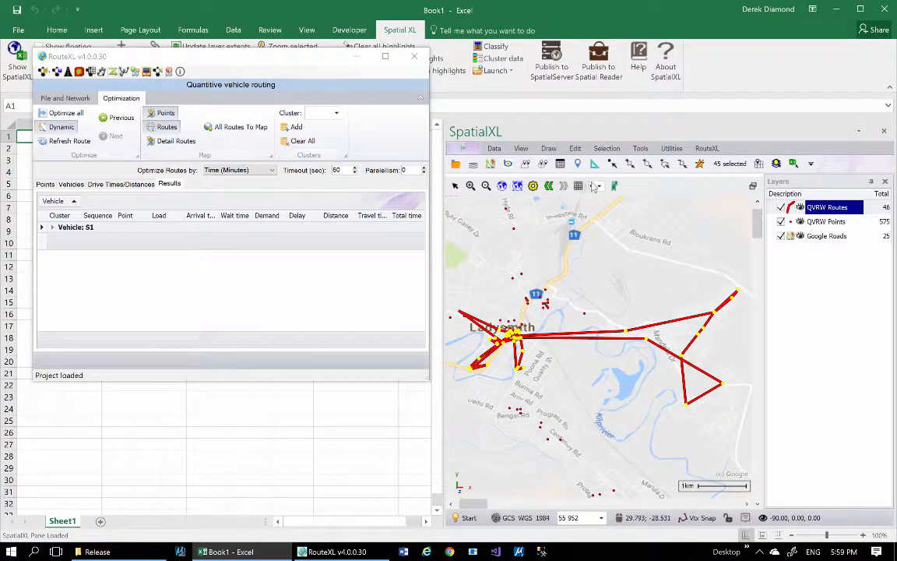
{"action": "left_click", "coordinate": [630, 163]}
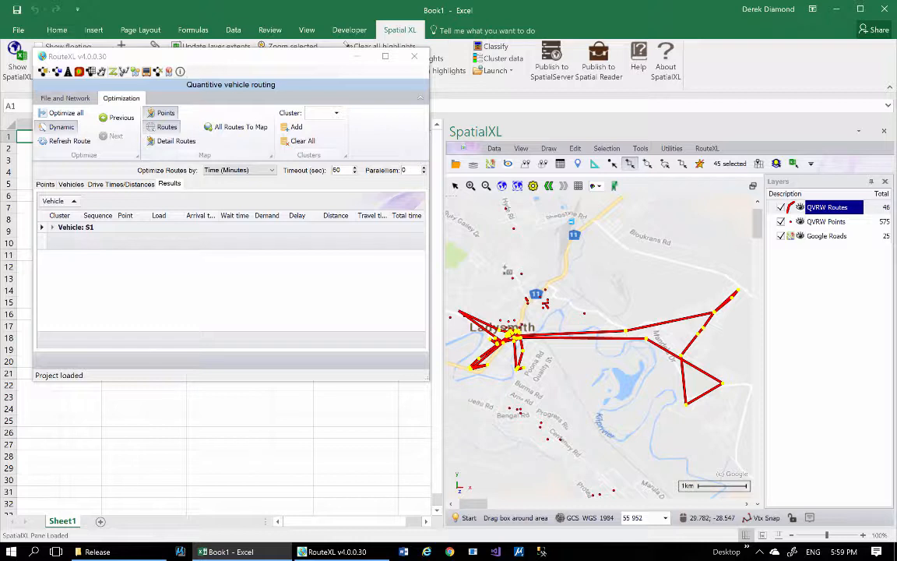
{"action": "left_click_drag", "start_coordinate": [506, 269], "coordinate": [602, 318]}
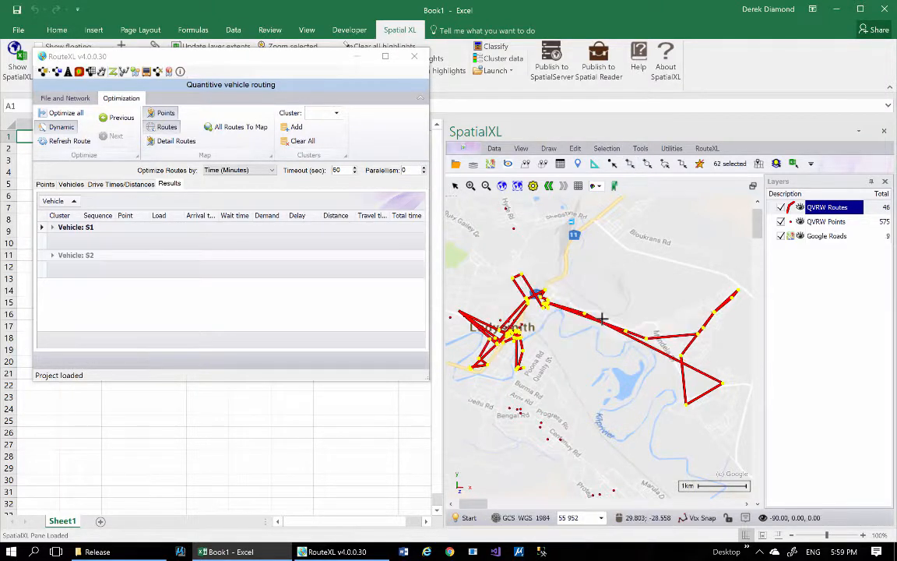
{"action": "left_click", "coordinate": [630, 164]}
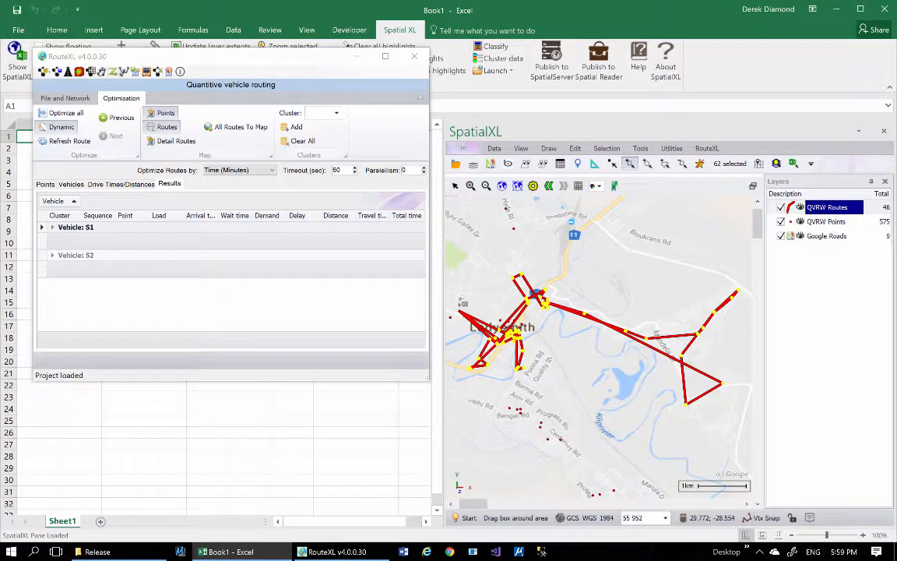
{"action": "left_click_drag", "start_coordinate": [452, 296], "coordinate": [530, 391]}
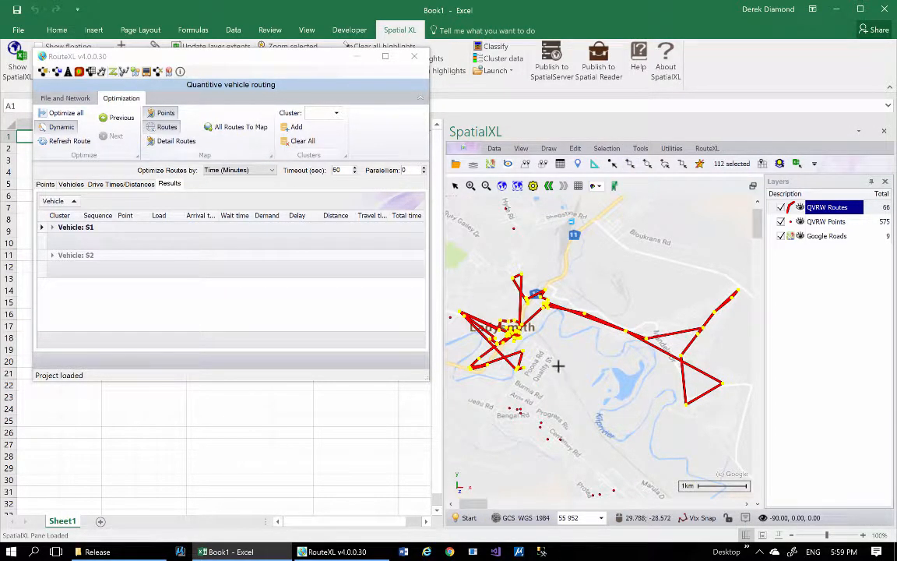
- Add the points around Bengal Rd and Progress Rd and the small group farther southeast to the map selection
{"action": "left_click", "coordinate": [630, 163]}
{"action": "mouse_move", "coordinate": [448, 360]}
{"action": "left_mouse_down"}
{"action": "mouse_move", "coordinate": [471, 391]}
{"action": "mouse_move", "coordinate": [530, 417]}
{"action": "left_mouse_up"}
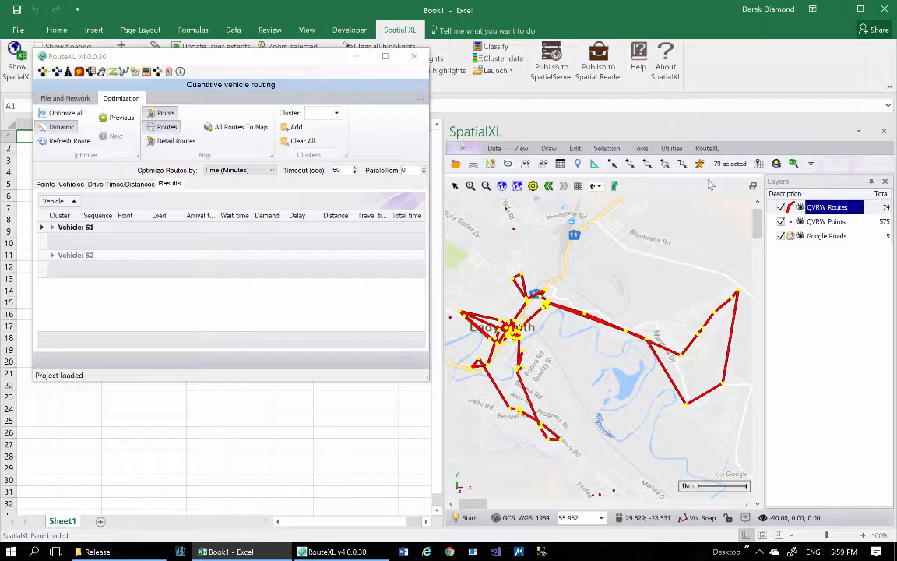
{"action": "left_click", "coordinate": [630, 164]}
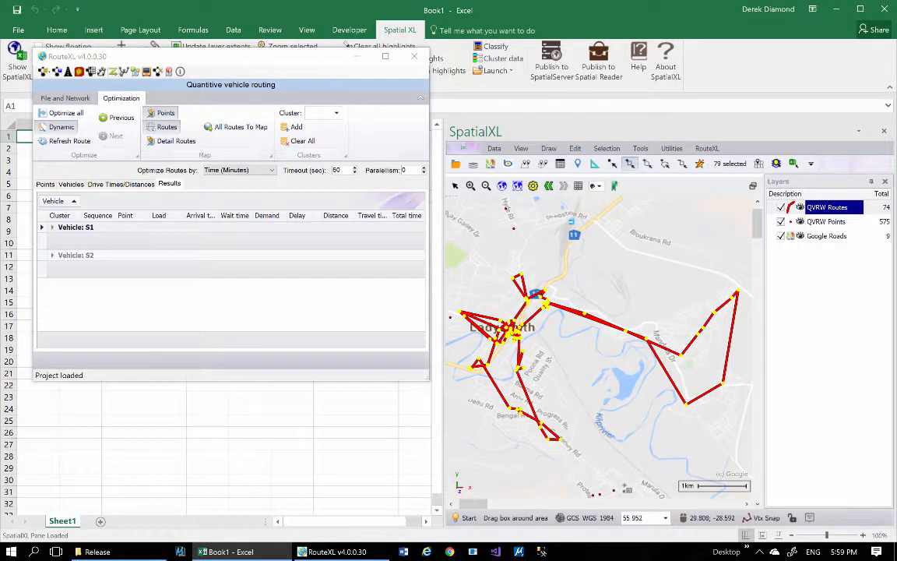
{"action": "left_click_drag", "start_coordinate": [577, 483], "coordinate": [627, 498]}
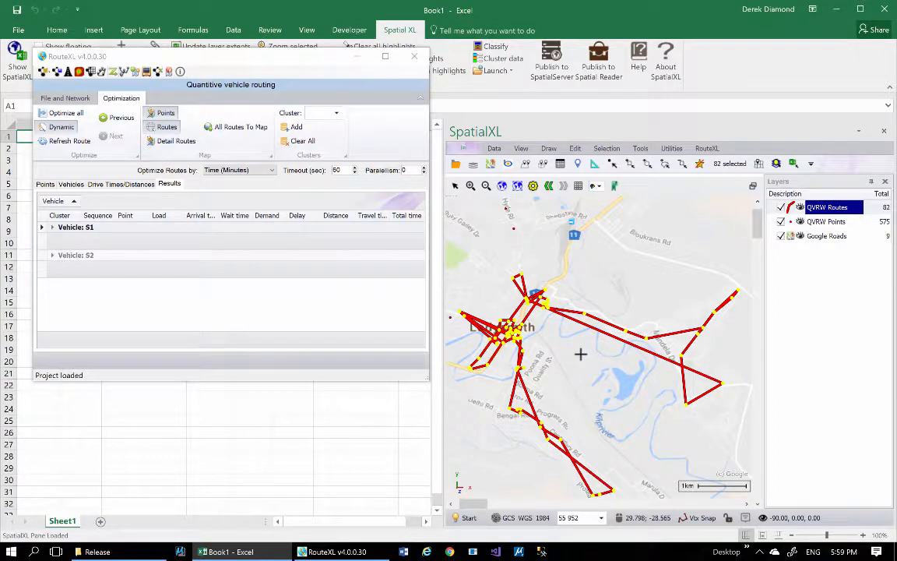
{"action": "scroll", "coordinate": [580, 354], "scroll_direction": "down", "scroll_amount": 1}
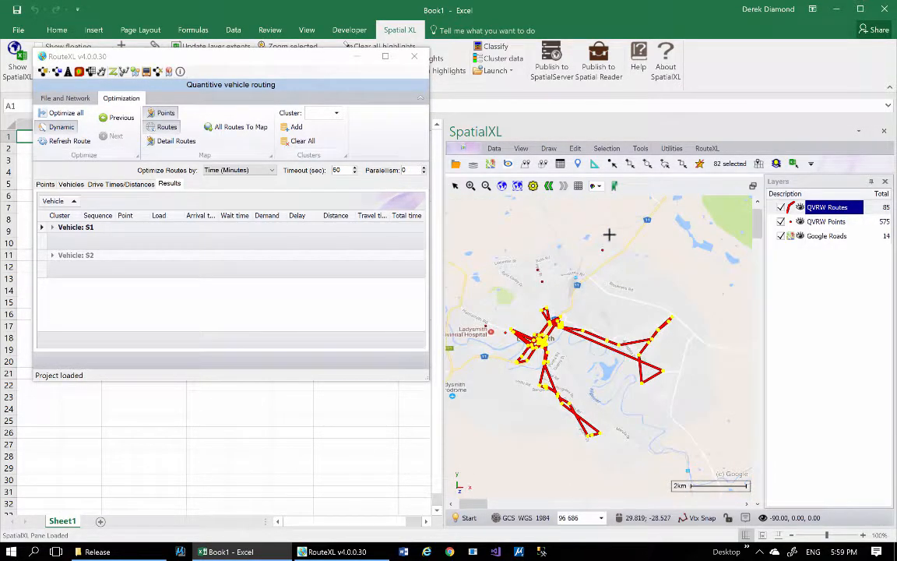
- Add the outlying points north of Ladysmith and the isolated point west of town to the map selection
{"action": "left_click", "coordinate": [631, 164]}
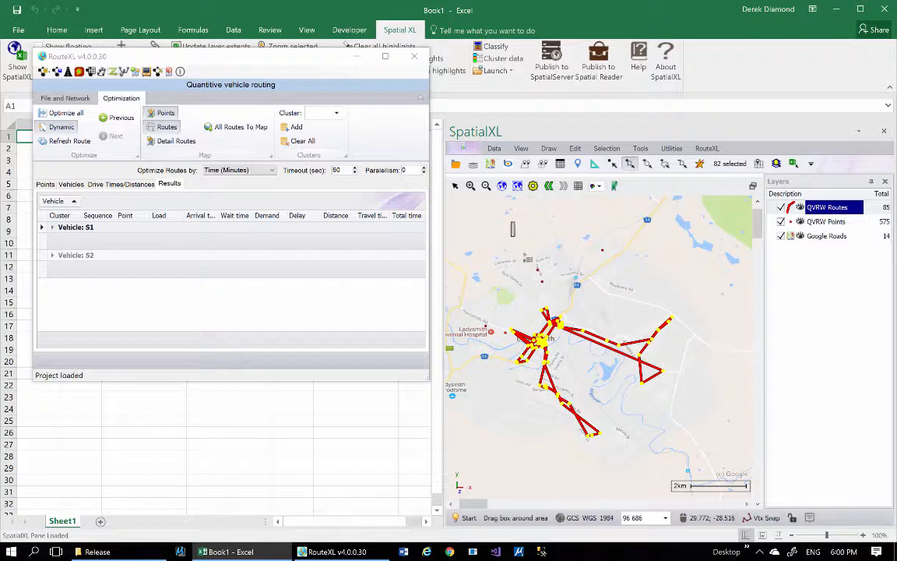
{"action": "mouse_move", "coordinate": [513, 229]}
{"action": "left_mouse_down"}
{"action": "mouse_move", "coordinate": [621, 301]}
{"action": "mouse_move", "coordinate": [630, 296]}
{"action": "left_mouse_up"}
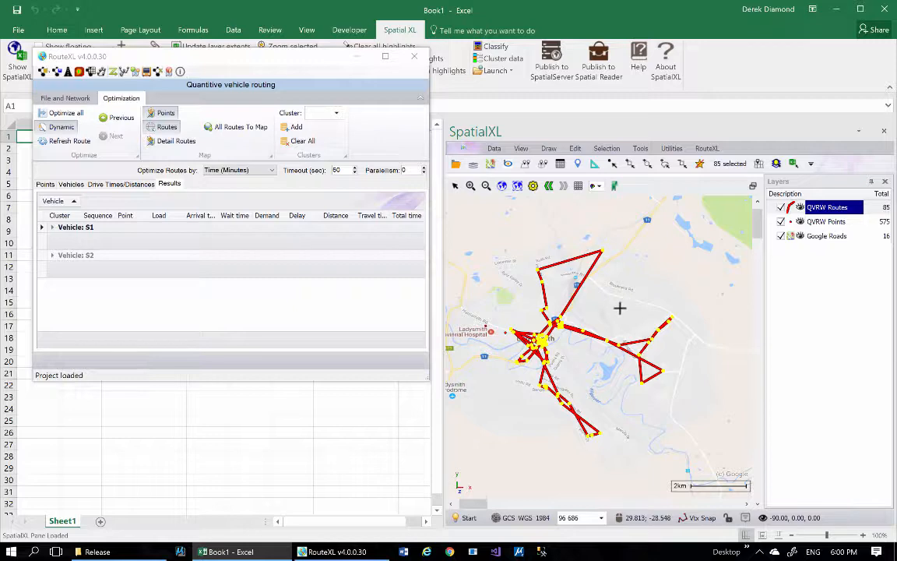
{"action": "scroll", "coordinate": [620, 309], "scroll_direction": "down", "scroll_amount": 3}
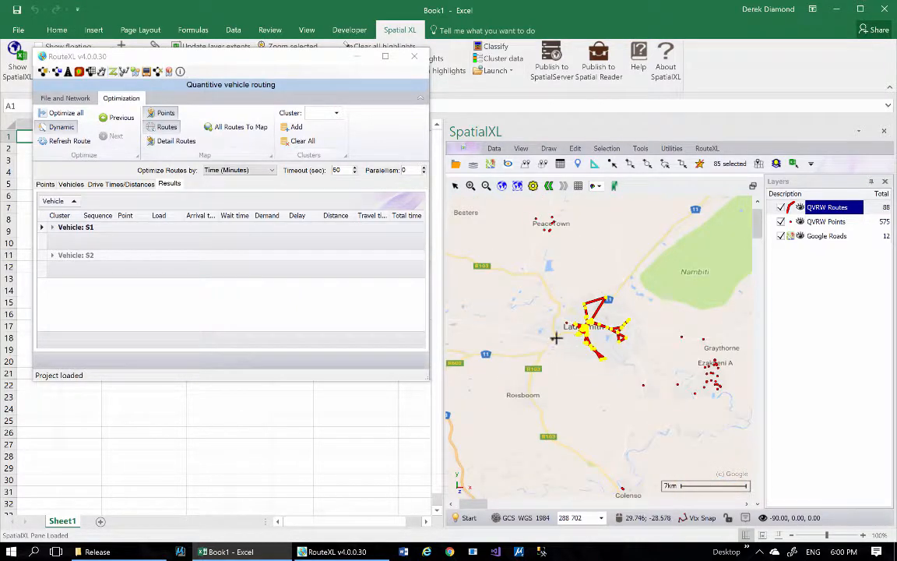
{"action": "left_click", "coordinate": [630, 163]}
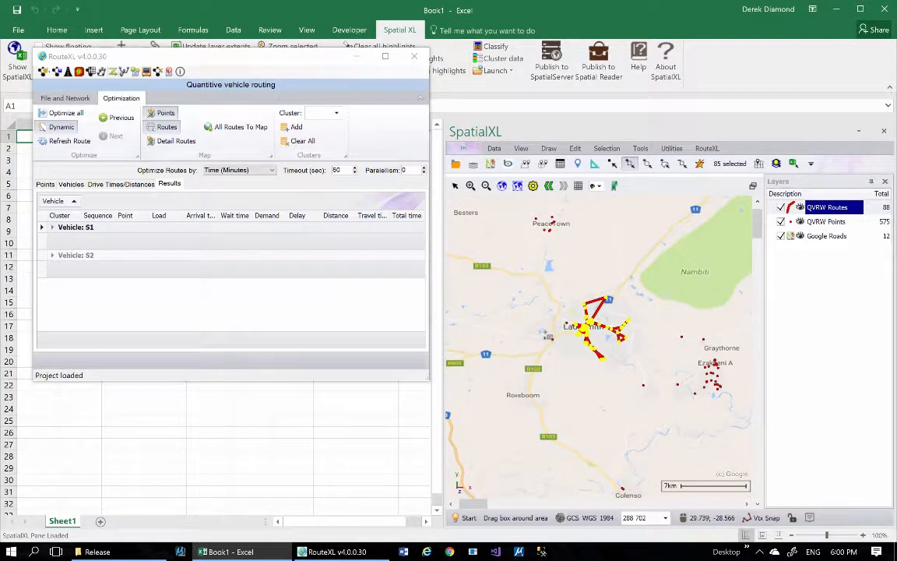
{"action": "left_click_drag", "start_coordinate": [546, 333], "coordinate": [556, 344]}
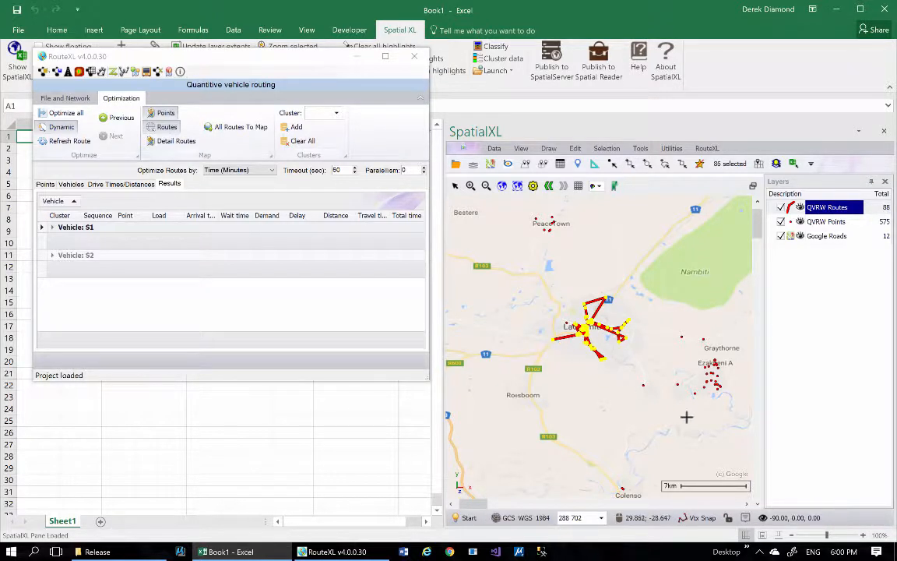
- Extend the map selection with the isolated point between Ladysmith and Ezakheni A, and the Peace Town cluster
{"action": "left_click", "coordinate": [629, 164]}
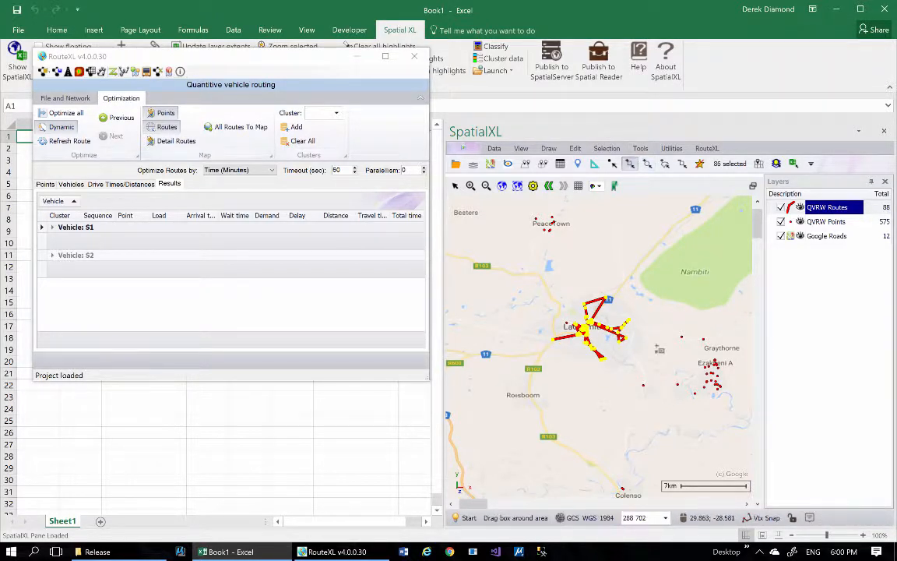
{"action": "left_click_drag", "start_coordinate": [639, 384], "coordinate": [646, 397]}
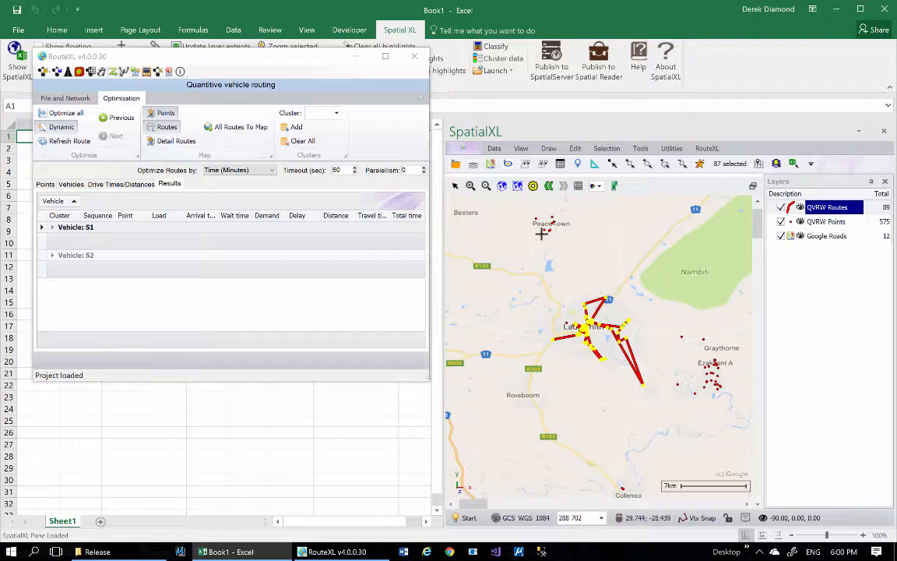
{"action": "left_click", "coordinate": [630, 164]}
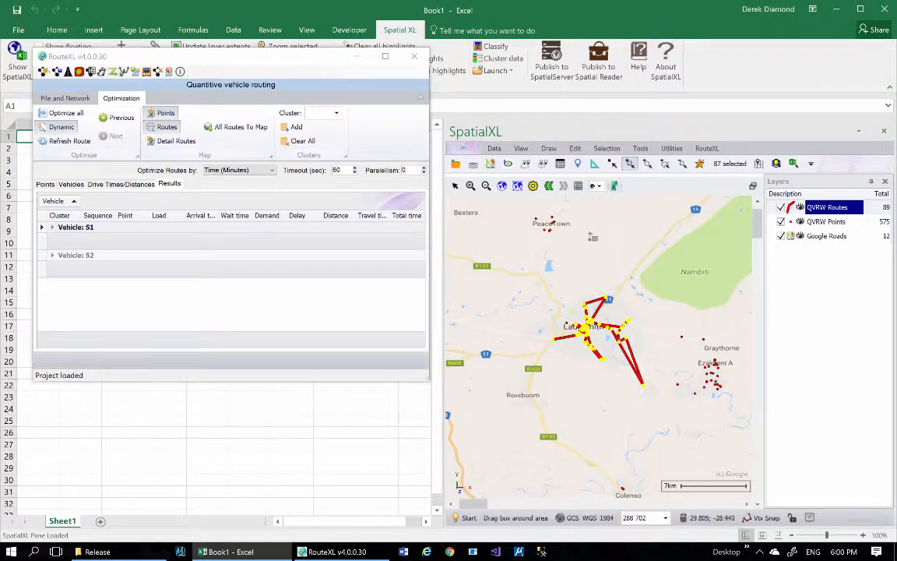
{"action": "left_click_drag", "start_coordinate": [525, 210], "coordinate": [576, 243]}
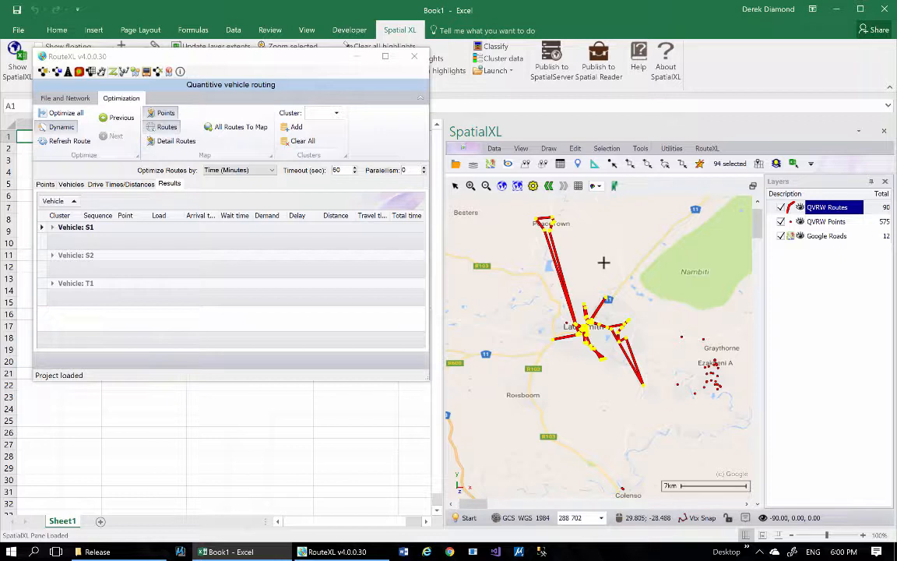
- Add the points around Ezakheni A and the Watersmeet and Driefontein points to the map selection
{"action": "left_click", "coordinate": [630, 163]}
{"action": "mouse_move", "coordinate": [673, 327]}
{"action": "left_mouse_down"}
{"action": "mouse_move", "coordinate": [676, 387]}
{"action": "mouse_move", "coordinate": [712, 415]}
{"action": "mouse_move", "coordinate": [741, 419]}
{"action": "left_mouse_up"}
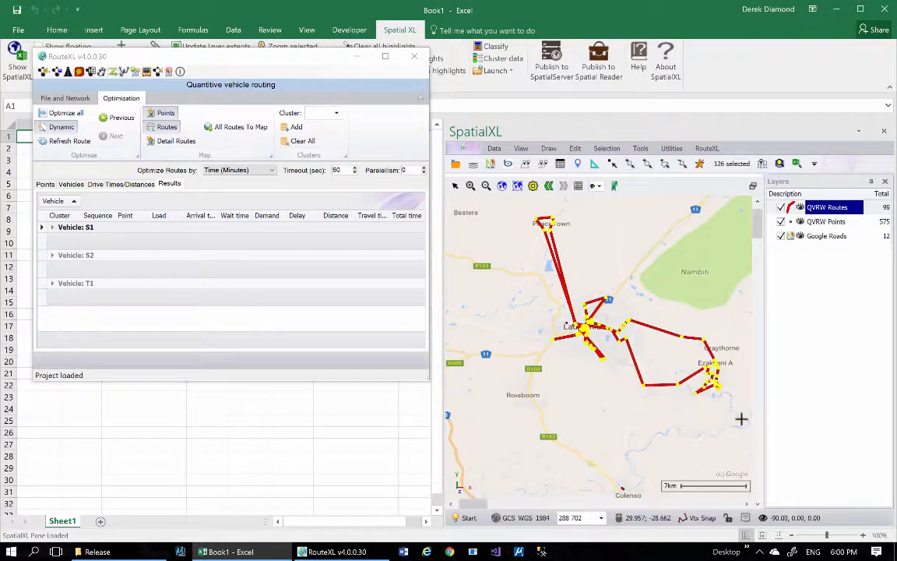
{"action": "scroll", "coordinate": [615, 372], "scroll_direction": "down", "scroll_amount": 1}
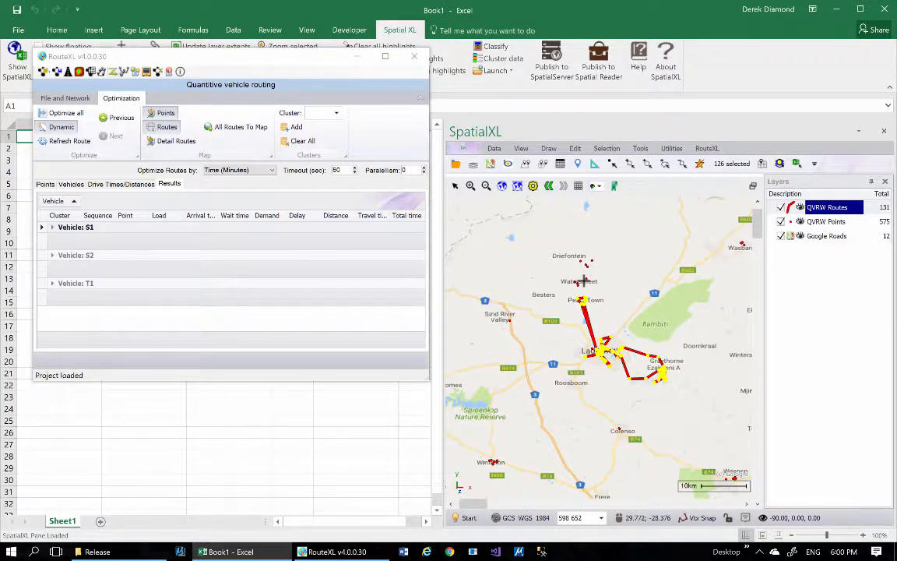
{"action": "left_click", "coordinate": [630, 162]}
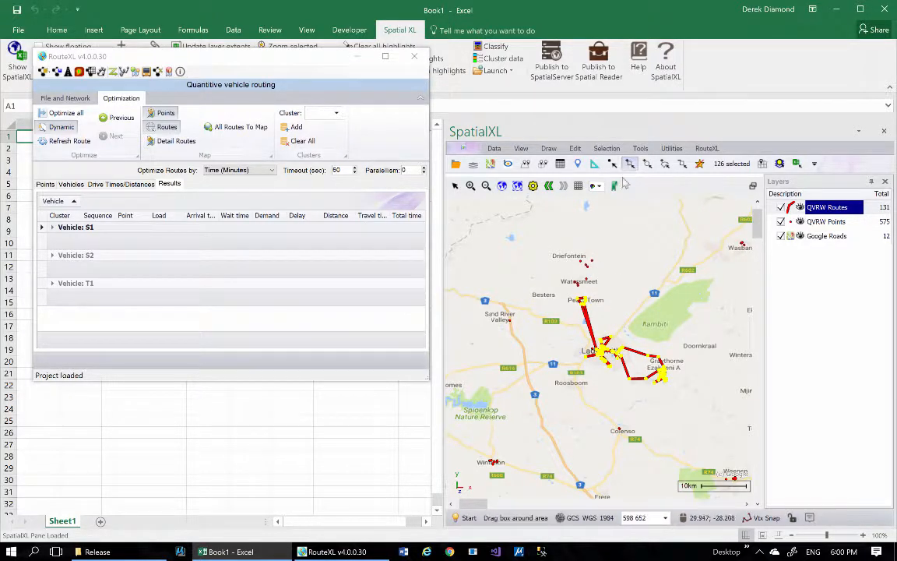
{"action": "left_click_drag", "start_coordinate": [574, 270], "coordinate": [610, 289]}
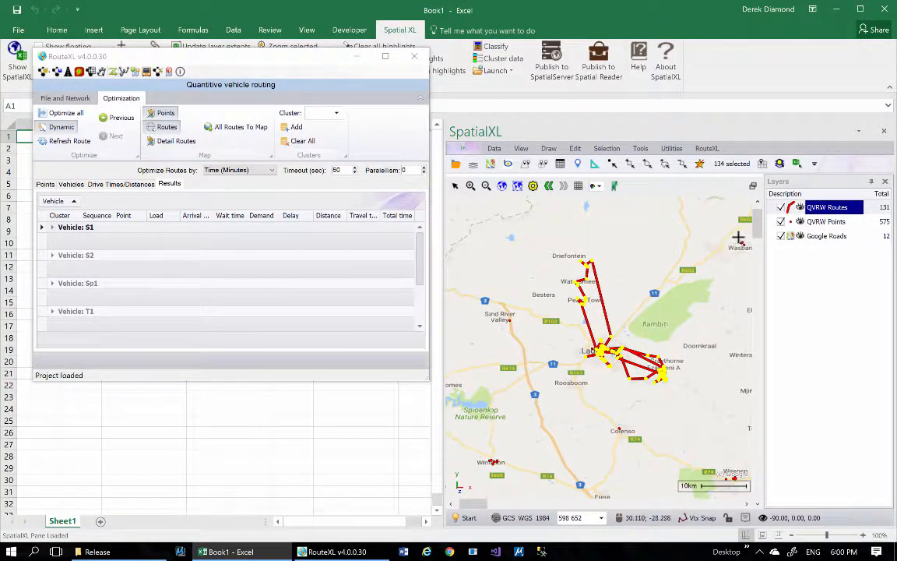
- Add the Wasbank points northeast of Ladysmith and the Winterton points to the southwest to the map selection
{"action": "left_click", "coordinate": [629, 165]}
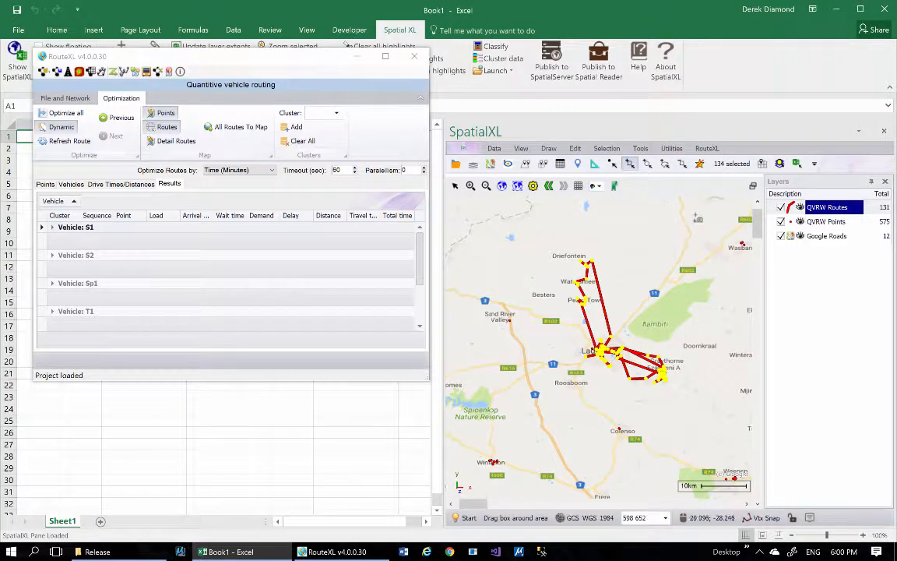
{"action": "left_click_drag", "start_coordinate": [731, 236], "coordinate": [754, 254]}
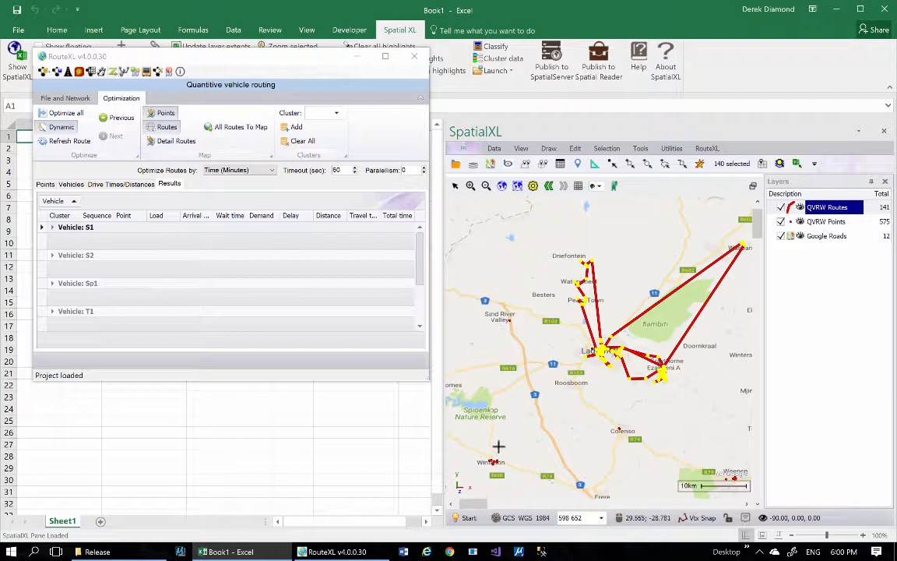
{"action": "left_click", "coordinate": [631, 165]}
{"action": "left_click_drag", "start_coordinate": [477, 451], "coordinate": [503, 478]}
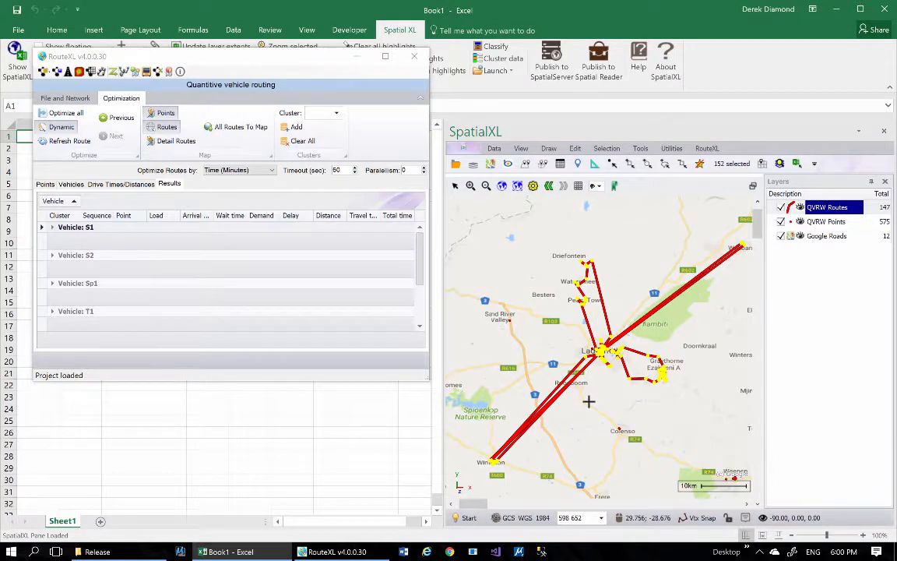
- Add the Colenso points south of Ladysmith to the map selection
{"action": "scroll", "coordinate": [590, 401], "scroll_direction": "down", "scroll_amount": 2}
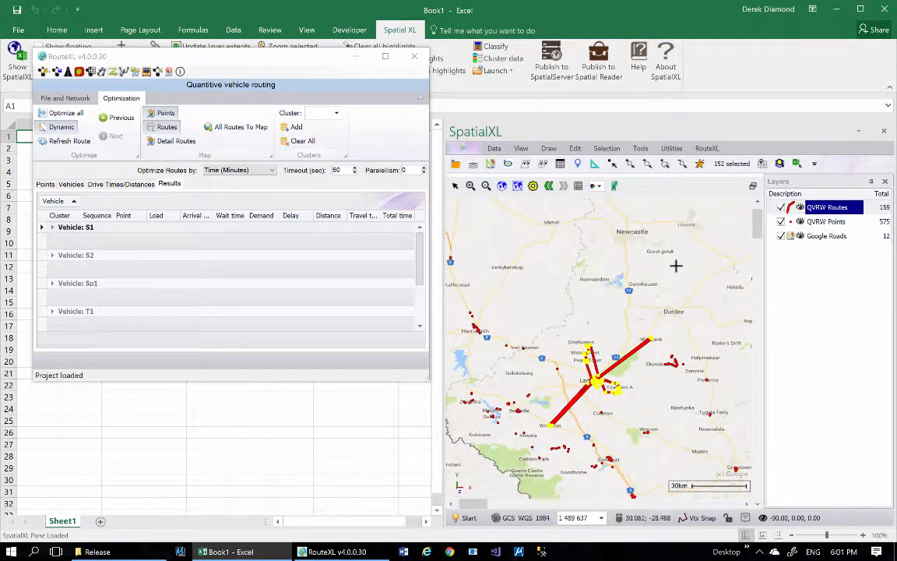
{"action": "left_click", "coordinate": [629, 164]}
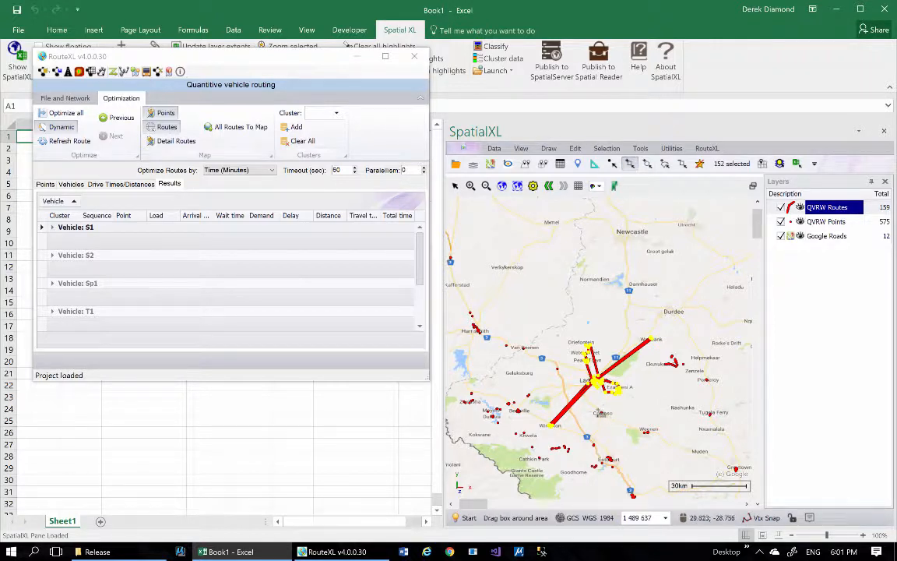
{"action": "left_click_drag", "start_coordinate": [597, 407], "coordinate": [611, 419]}
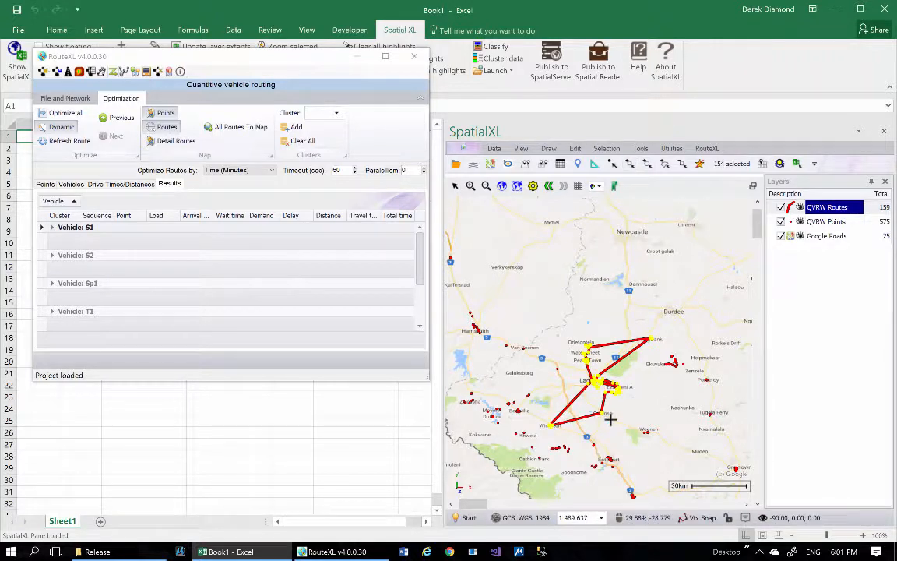
- Try adding the whole Ekuvukeni cluster to the map selection, and restore the previous optimization
{"action": "left_click", "coordinate": [630, 165]}
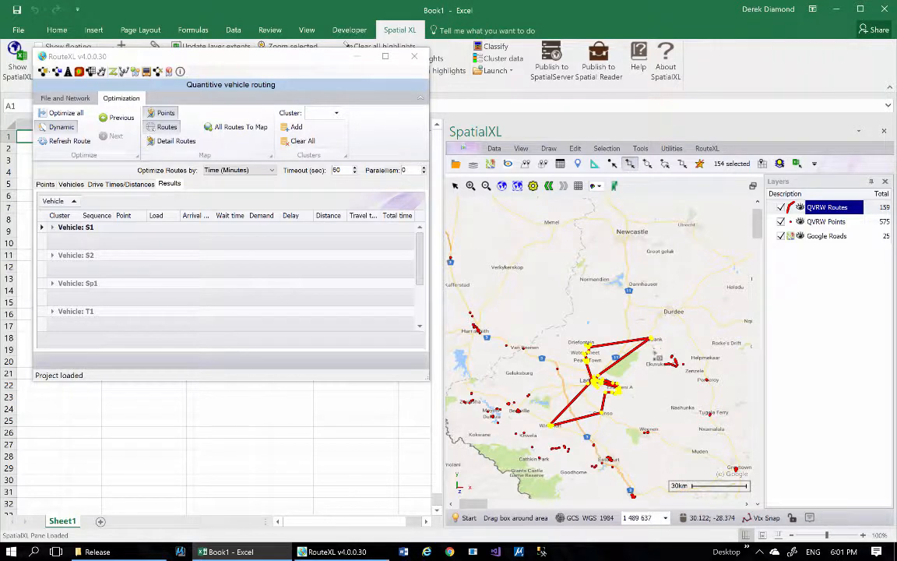
{"action": "left_click_drag", "start_coordinate": [655, 352], "coordinate": [686, 375]}
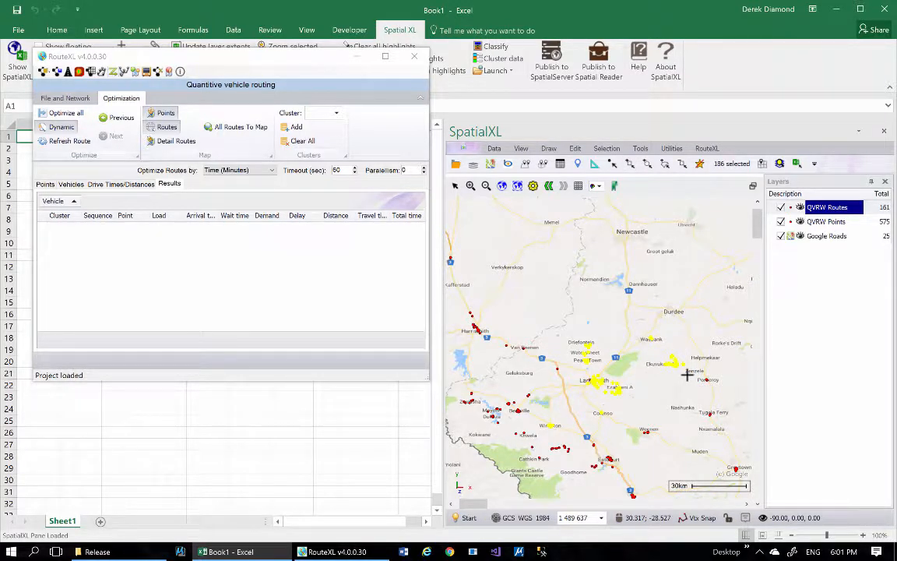
{"action": "left_click", "coordinate": [116, 119]}
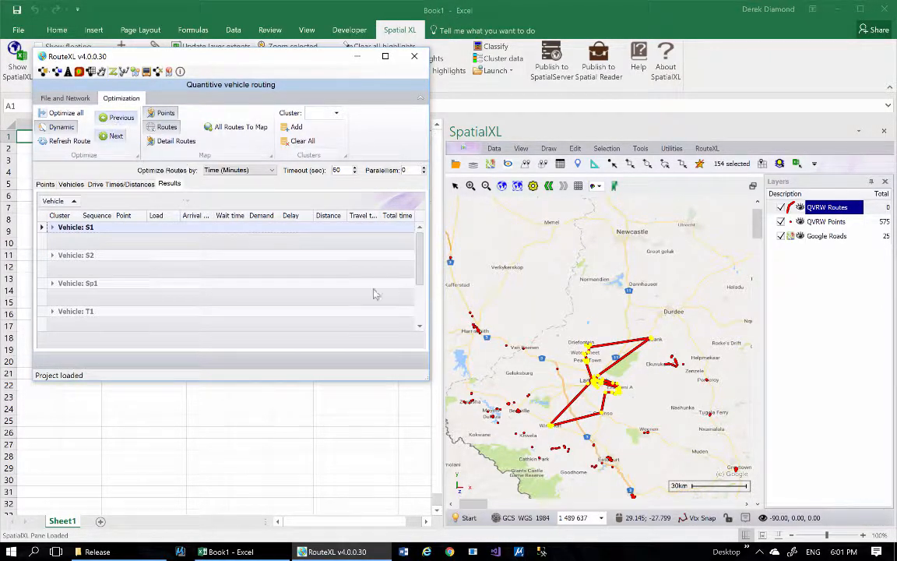
- Try adding the single point near route 3 northwest of Ladysmith, and restore the previous optimization
{"action": "left_click", "coordinate": [629, 163]}
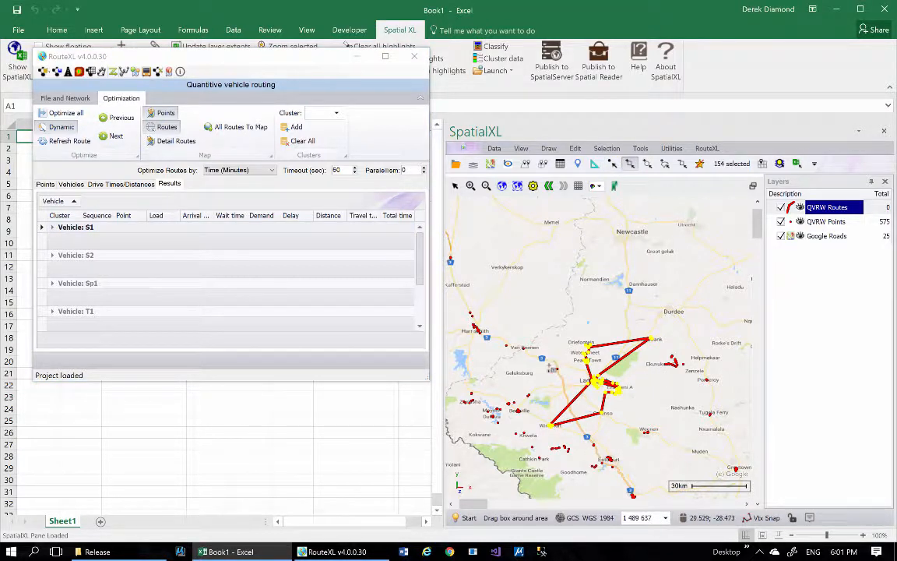
{"action": "left_click_drag", "start_coordinate": [551, 364], "coordinate": [568, 378]}
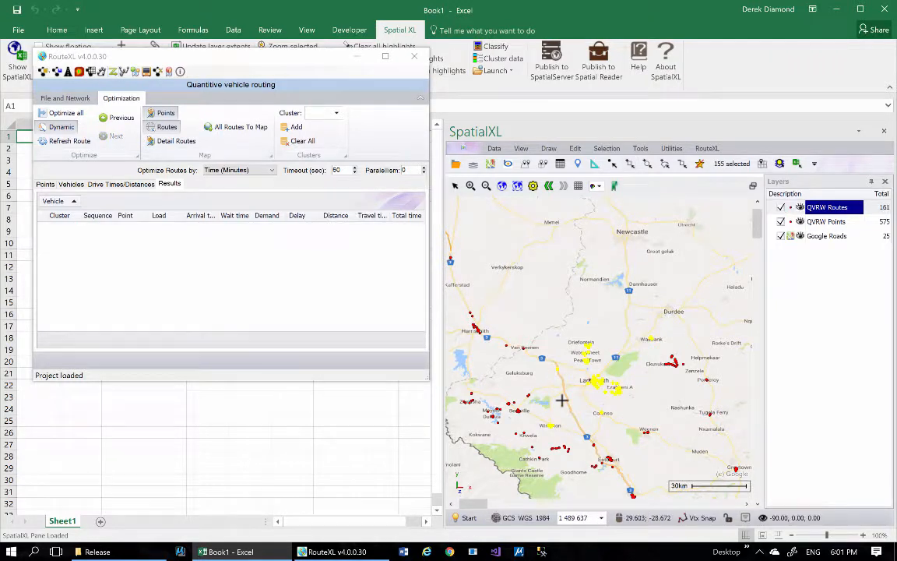
{"action": "left_click", "coordinate": [113, 119]}
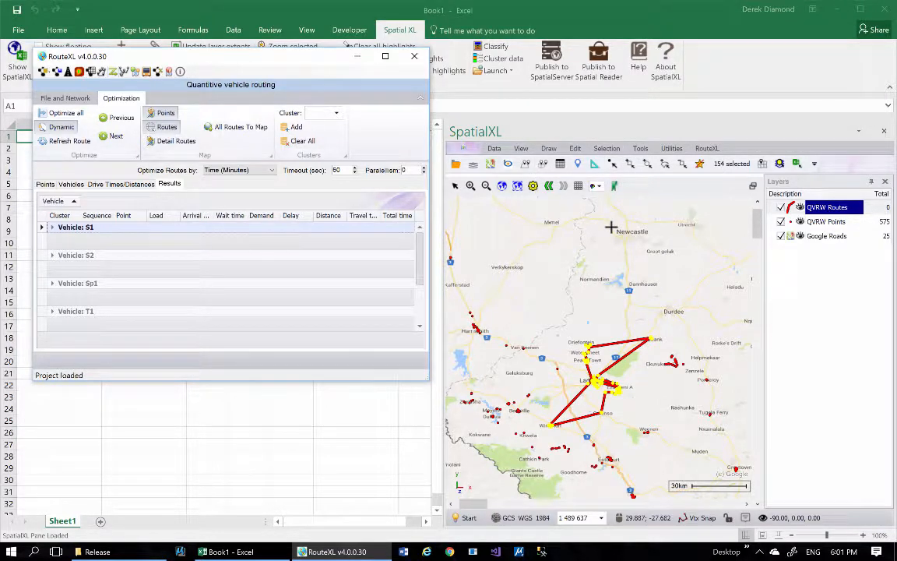
- Try adding the western Ekuvukeni points and separately the Weenen points, restoring the previous optimization each time
{"action": "left_click", "coordinate": [629, 163]}
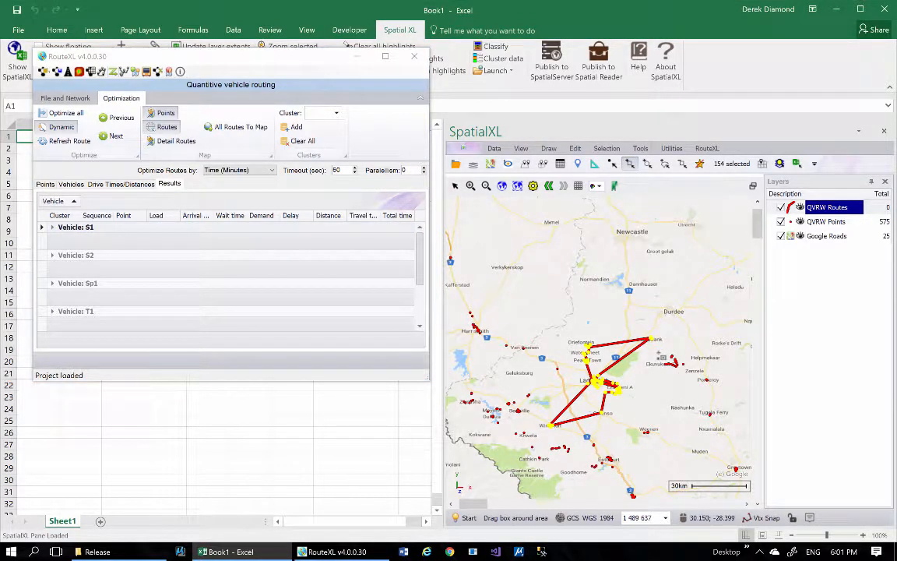
{"action": "left_click_drag", "start_coordinate": [658, 353], "coordinate": [668, 373]}
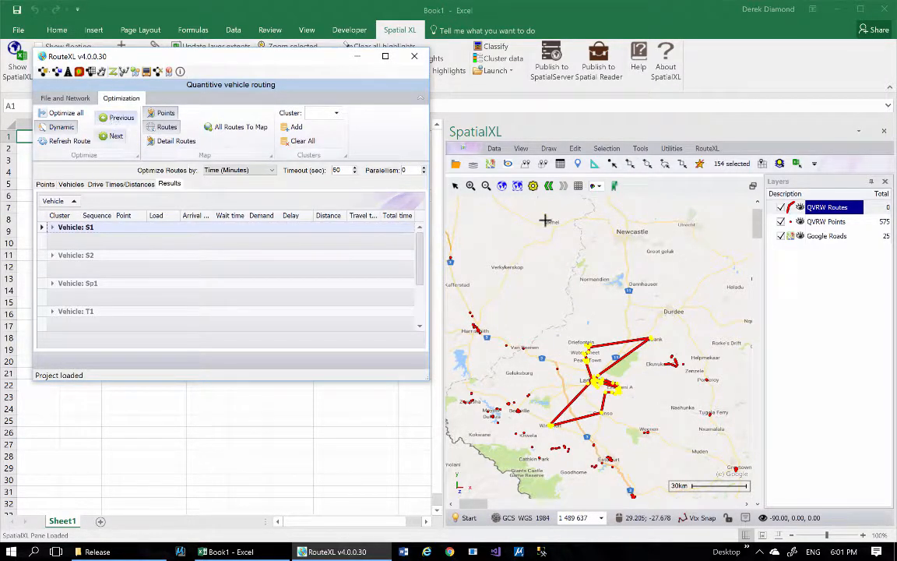
{"action": "left_click", "coordinate": [630, 163]}
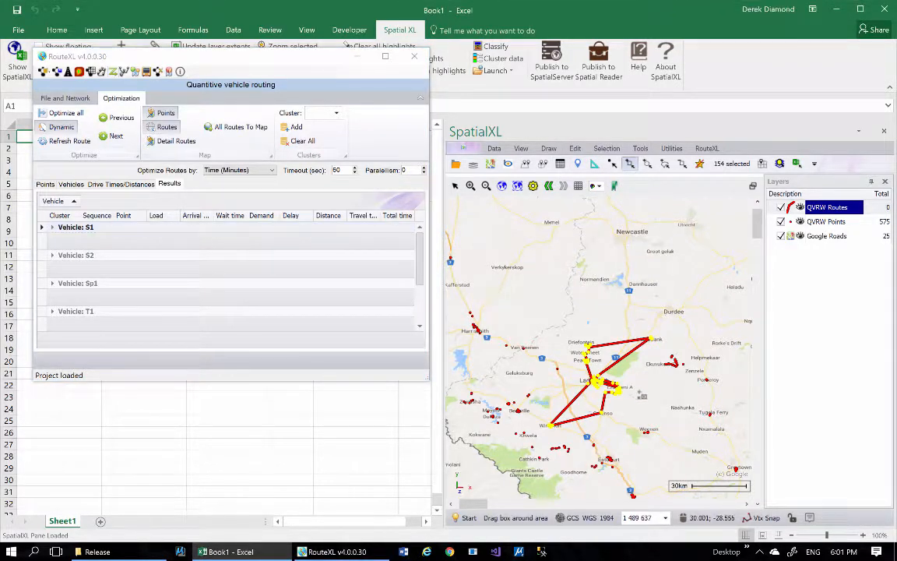
{"action": "left_click_drag", "start_coordinate": [638, 421], "coordinate": [656, 443]}
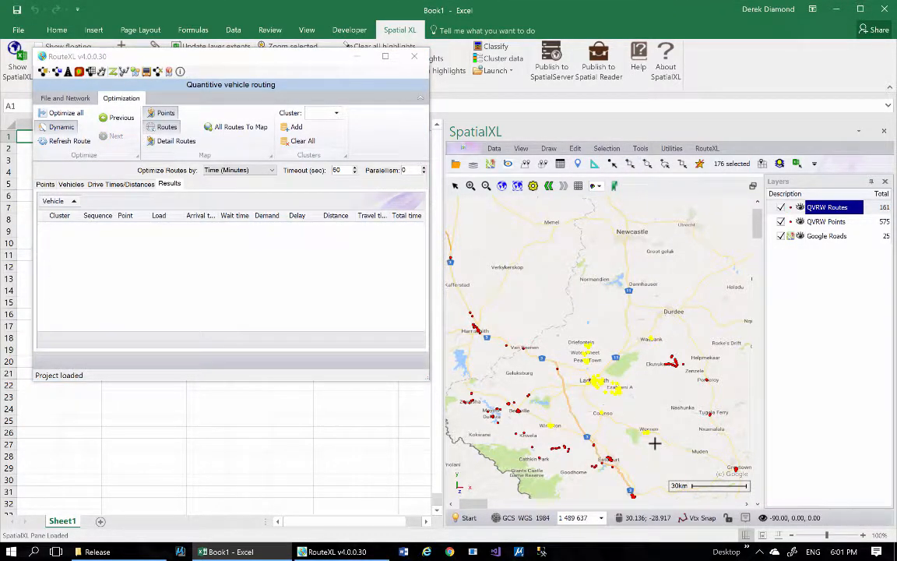
{"action": "left_click", "coordinate": [120, 120]}
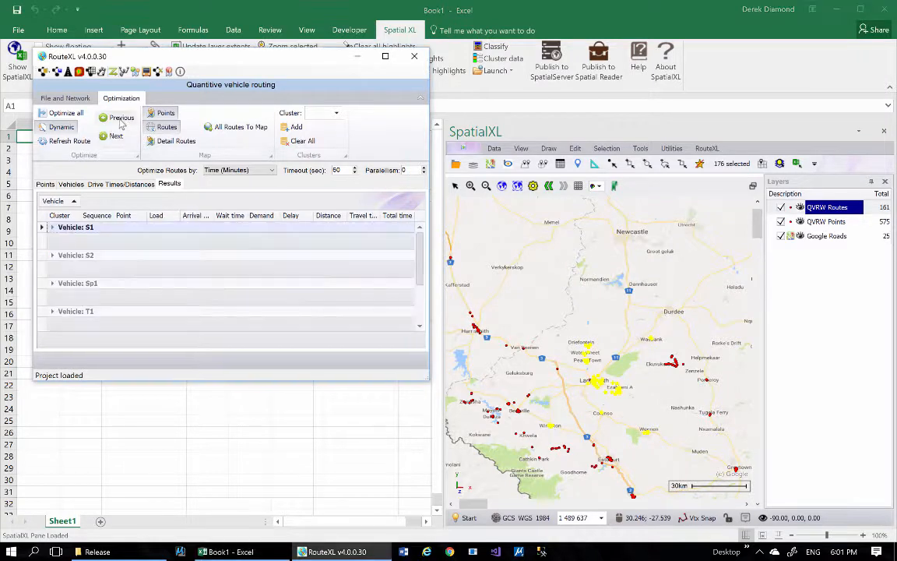
- Try adding the points beside route 3 northwest of Estcourt, and restore the previous optimization
{"action": "left_click", "coordinate": [630, 163]}
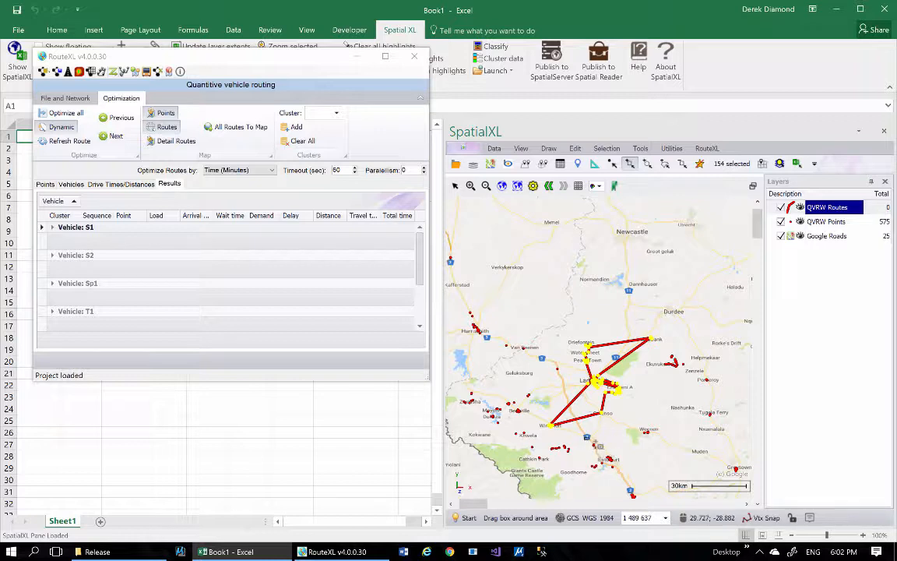
{"action": "left_click_drag", "start_coordinate": [584, 436], "coordinate": [603, 449]}
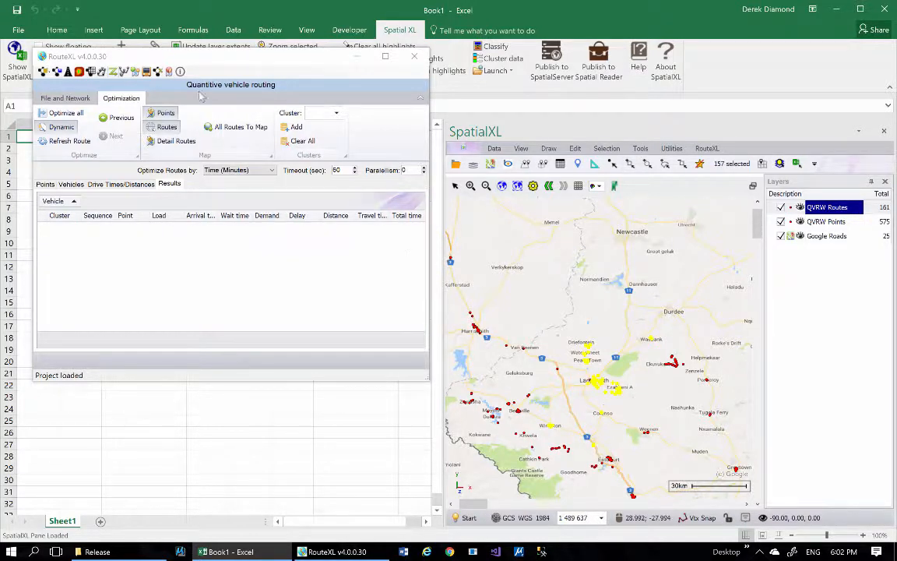
{"action": "left_click", "coordinate": [121, 118]}
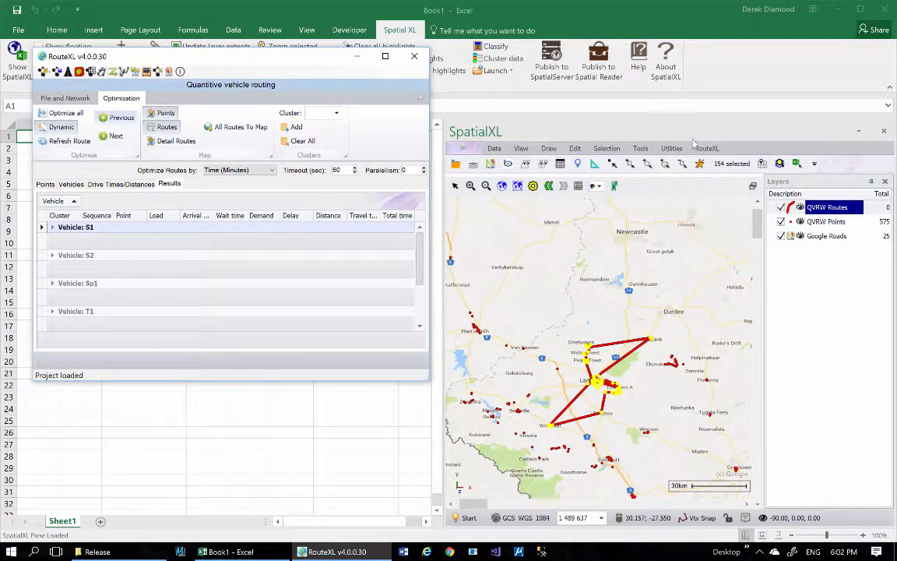
- Save the currently selected points around Ladysmith as cluster 1
{"action": "left_click", "coordinate": [629, 163]}
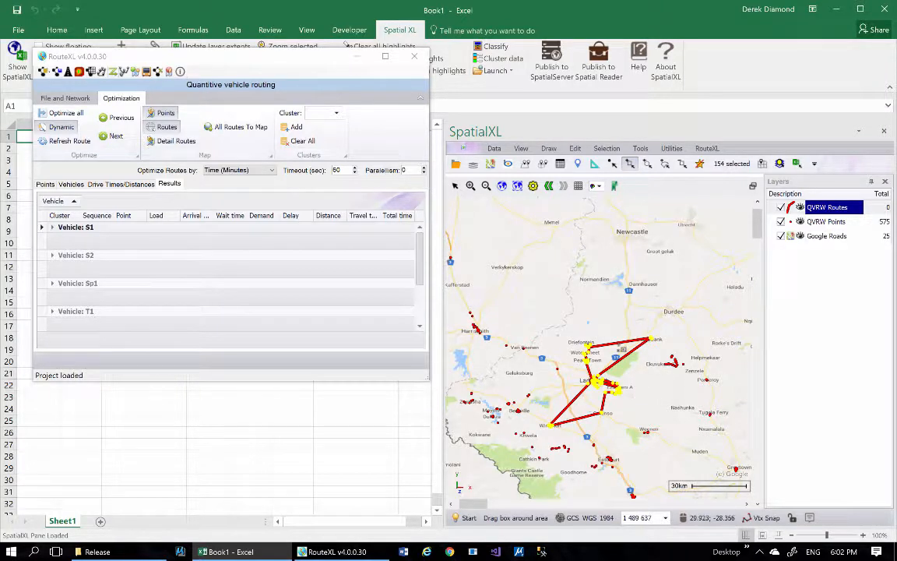
{"action": "left_click", "coordinate": [326, 114]}
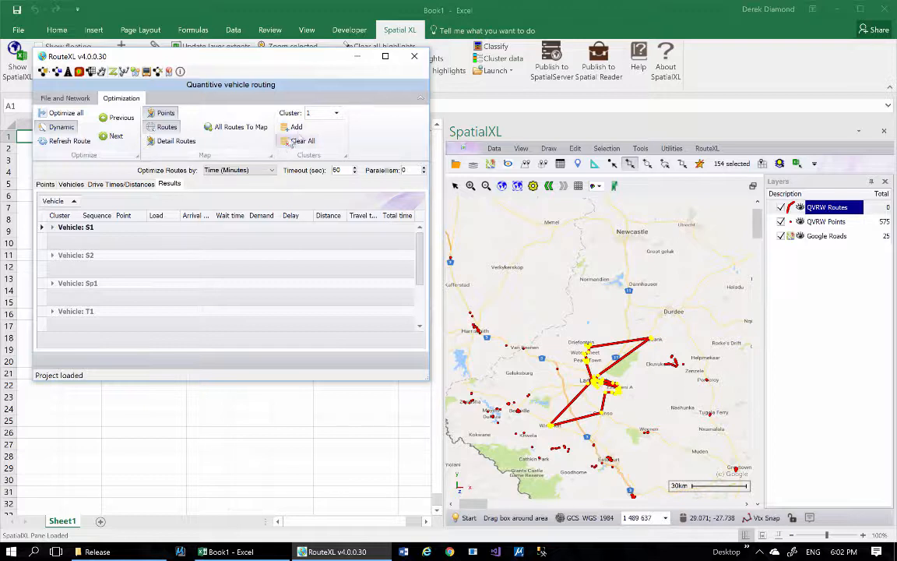
{"action": "left_click", "coordinate": [294, 128]}
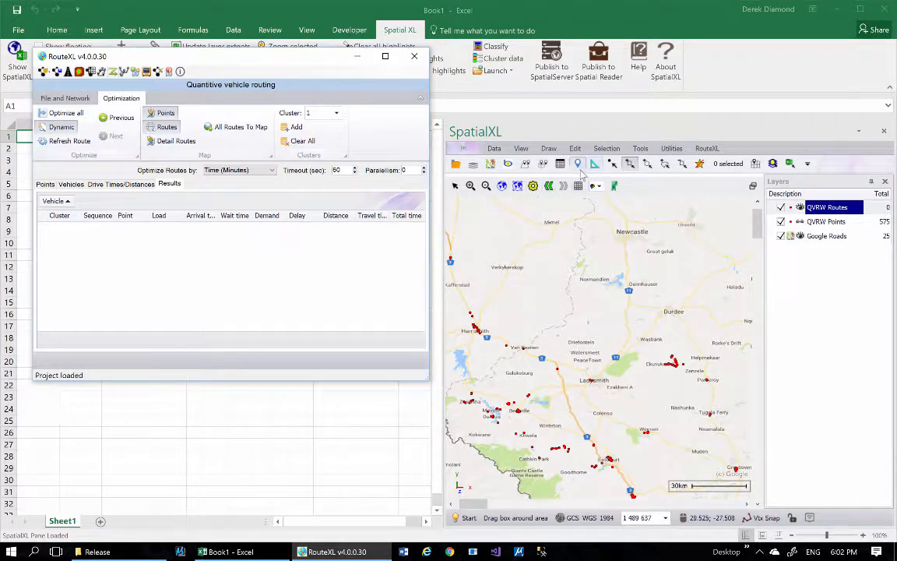
- Select the points from Ekuvukeni to Tugela Ferry, the Weenen points, and the Harrismith to Van Reenen points for dynamic optimization
{"action": "left_click_drag", "start_coordinate": [655, 348], "coordinate": [730, 427]}
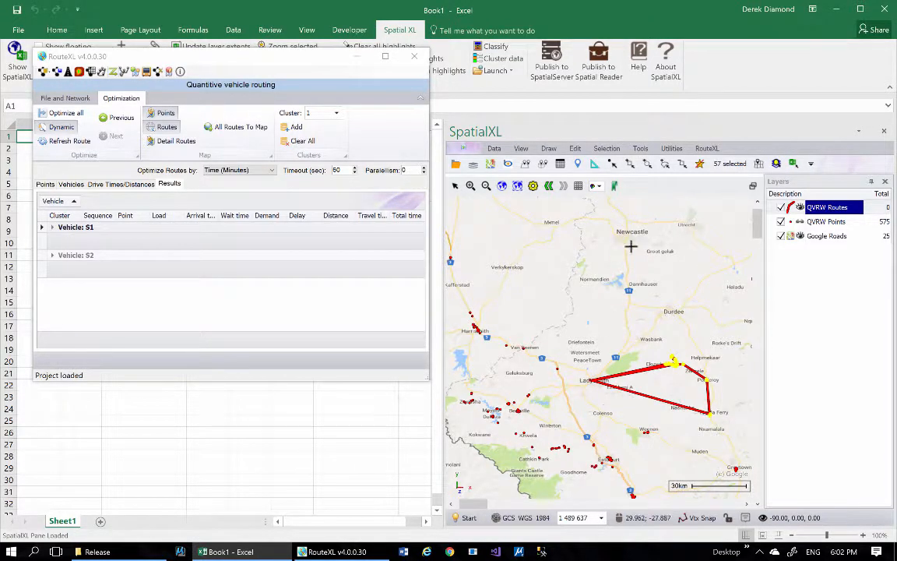
{"action": "left_click", "coordinate": [630, 163]}
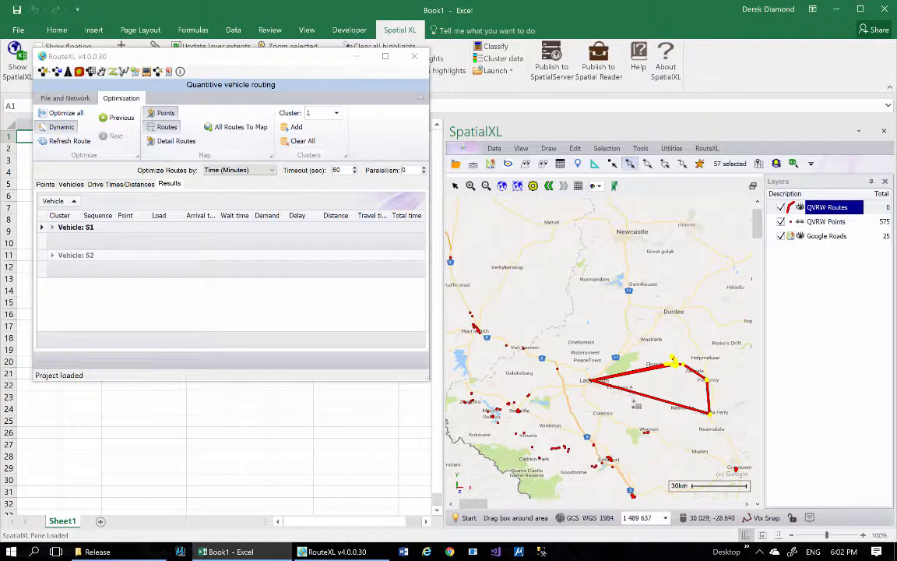
{"action": "left_click_drag", "start_coordinate": [637, 418], "coordinate": [652, 435]}
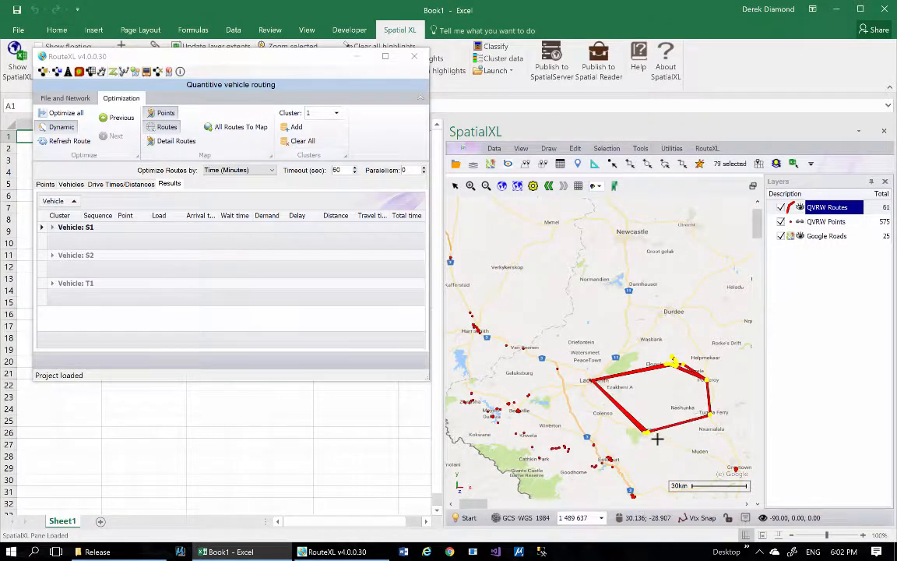
{"action": "left_click", "coordinate": [631, 166]}
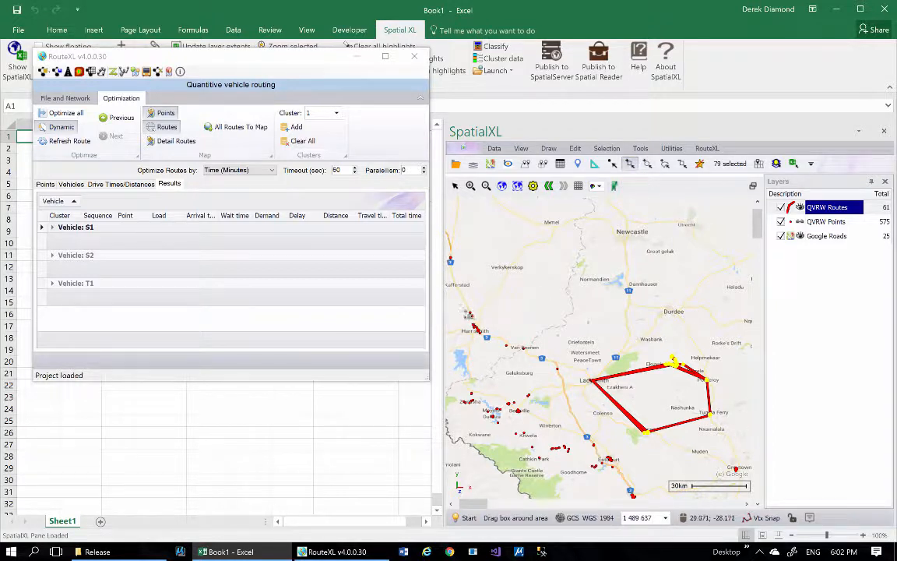
{"action": "left_click_drag", "start_coordinate": [464, 310], "coordinate": [521, 360]}
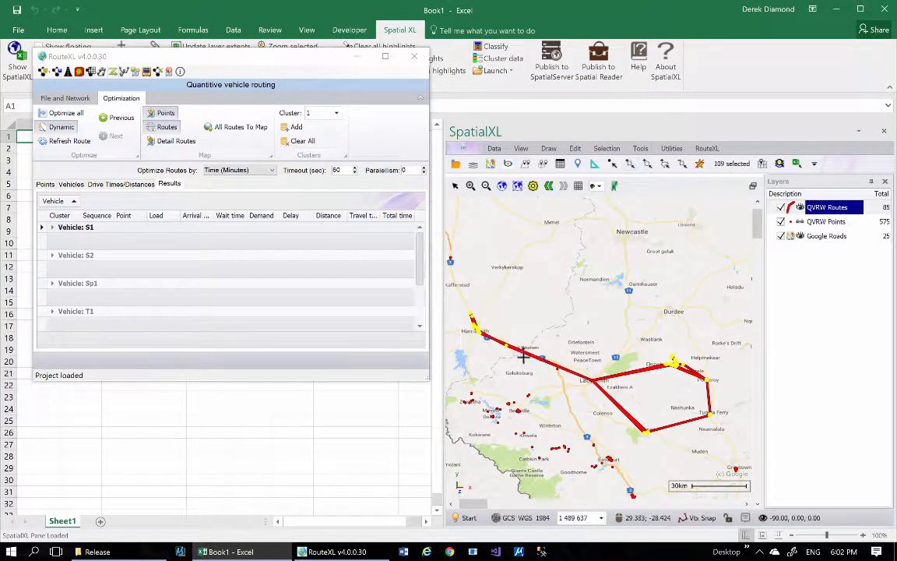
- Try adding all points southwest of Ladysmith, from the Bergville area across to Estcourt, and restore the previous optimization
{"action": "left_click", "coordinate": [630, 163]}
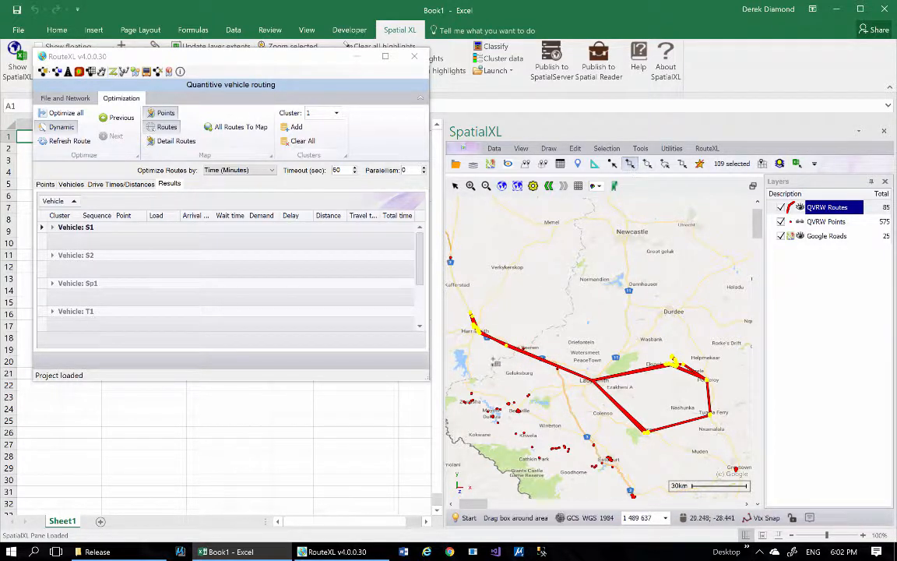
{"action": "left_click_drag", "start_coordinate": [455, 387], "coordinate": [616, 479]}
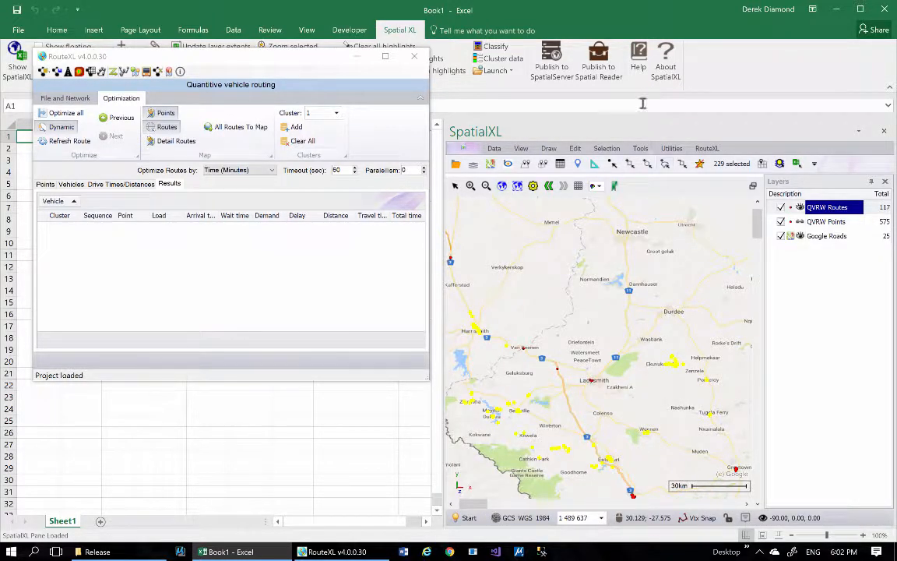
{"action": "left_click", "coordinate": [117, 122]}
{"action": "left_click", "coordinate": [117, 122]}
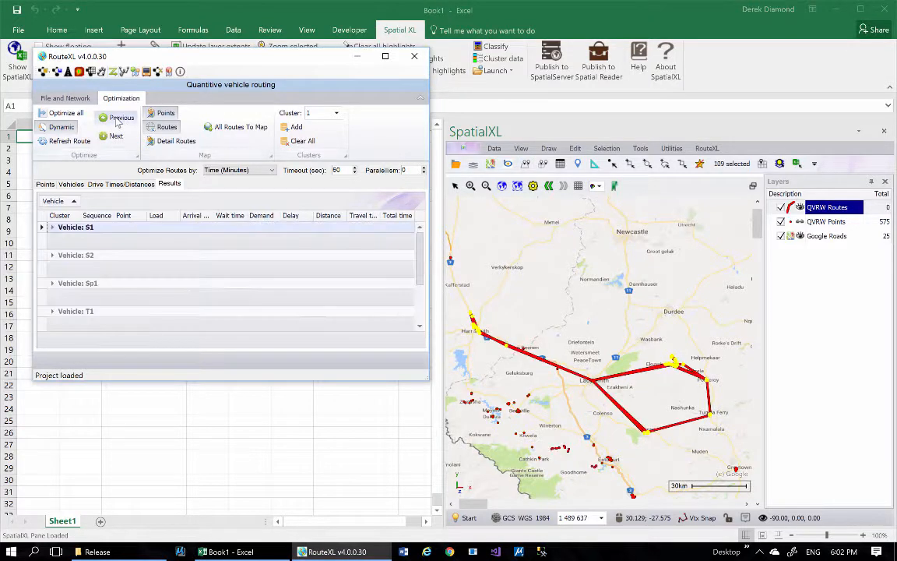
- Try adding the Greytown points to the map selection, and restore the previous optimization
{"action": "left_click", "coordinate": [630, 164]}
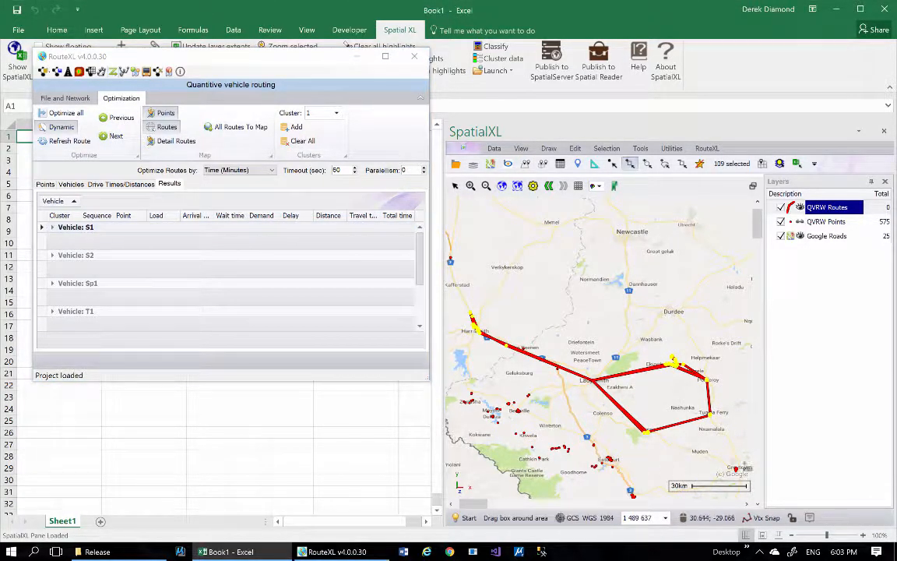
{"action": "left_click_drag", "start_coordinate": [729, 460], "coordinate": [743, 475]}
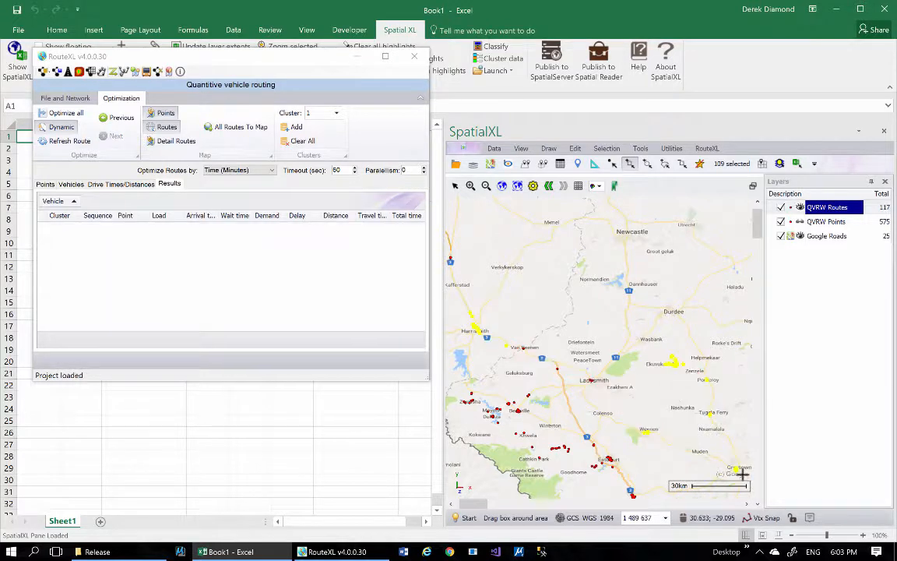
{"action": "left_click", "coordinate": [114, 118]}
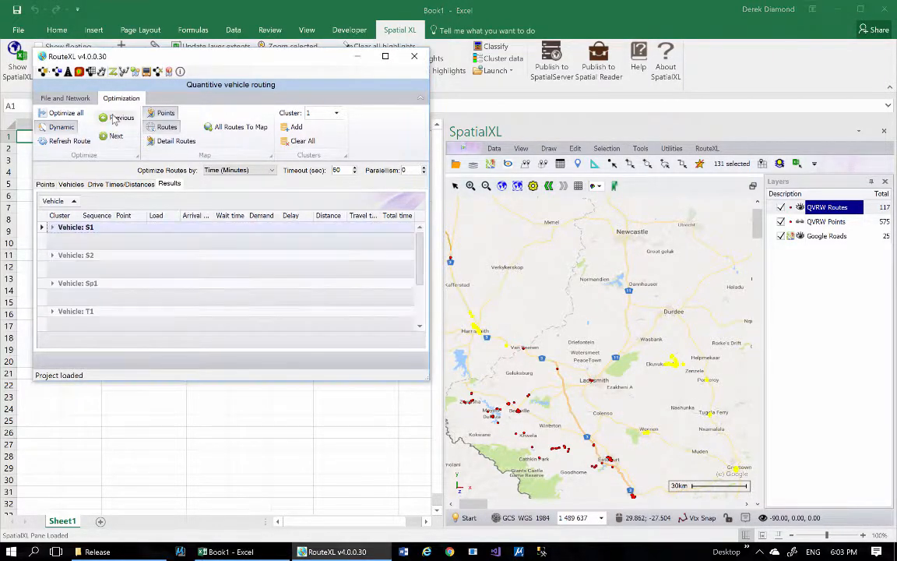
- Try adding the points around Bergville to the map selection, and restore the previous optimization
{"action": "left_click", "coordinate": [630, 164]}
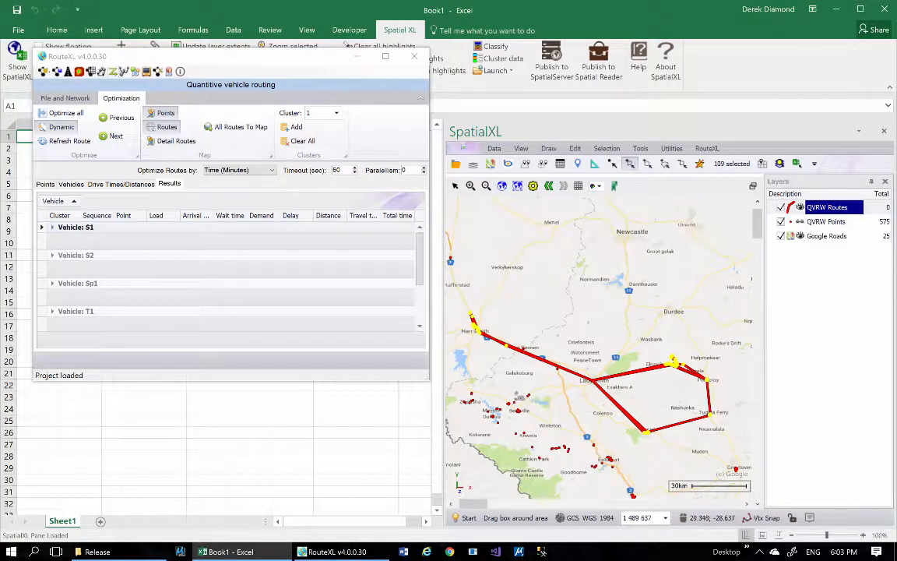
{"action": "left_click_drag", "start_coordinate": [503, 388], "coordinate": [540, 412]}
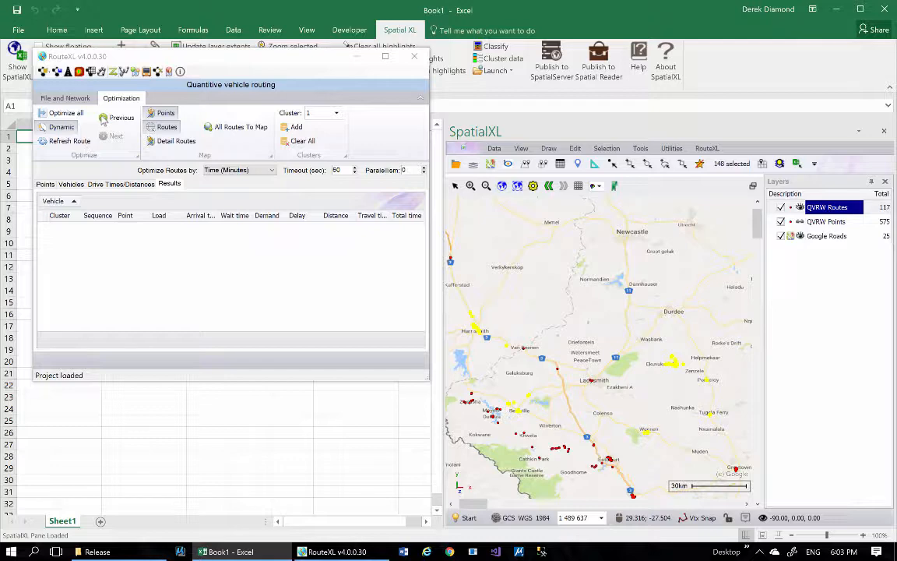
{"action": "left_click", "coordinate": [103, 118]}
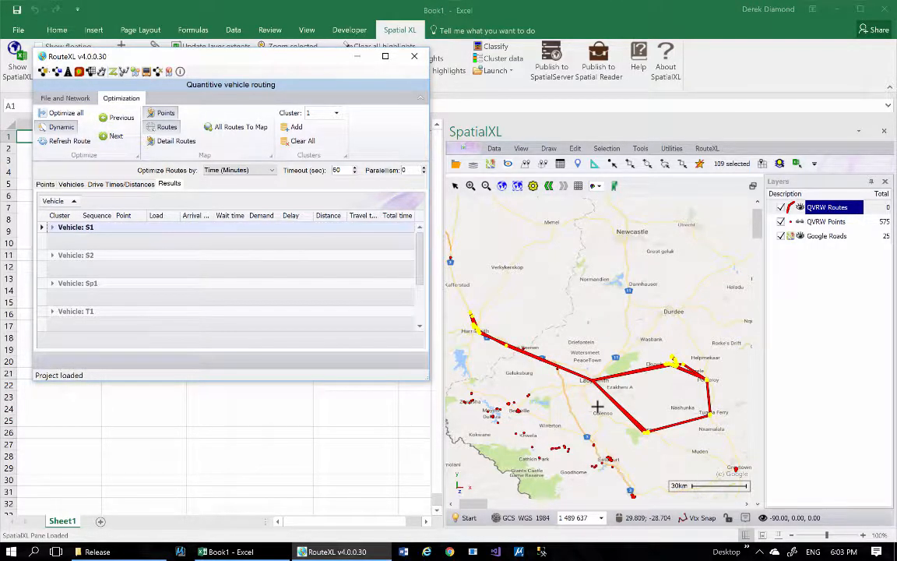
- Try adding the points along route 3 just north of Harrismith, and restore the previous optimization
{"action": "scroll", "coordinate": [567, 343], "scroll_direction": "down", "scroll_amount": 3}
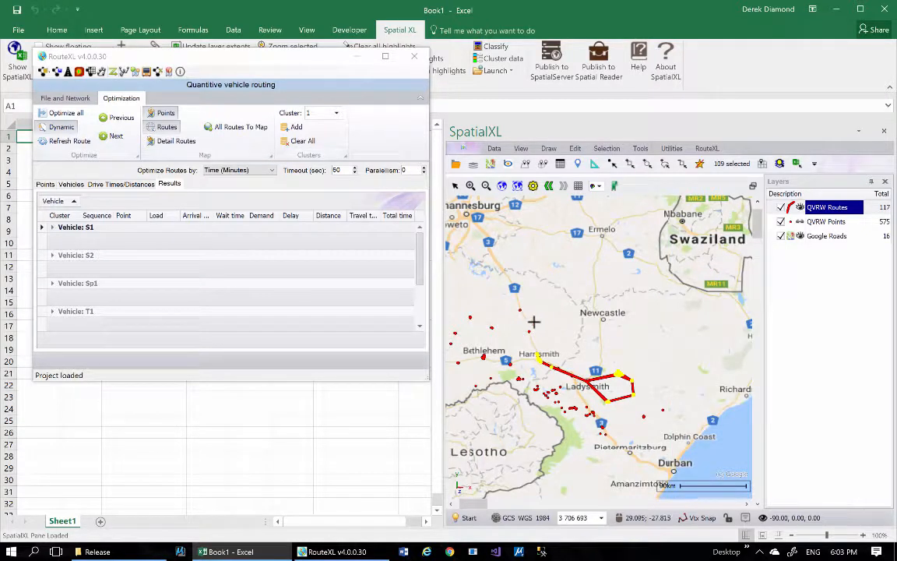
{"action": "left_click", "coordinate": [629, 164]}
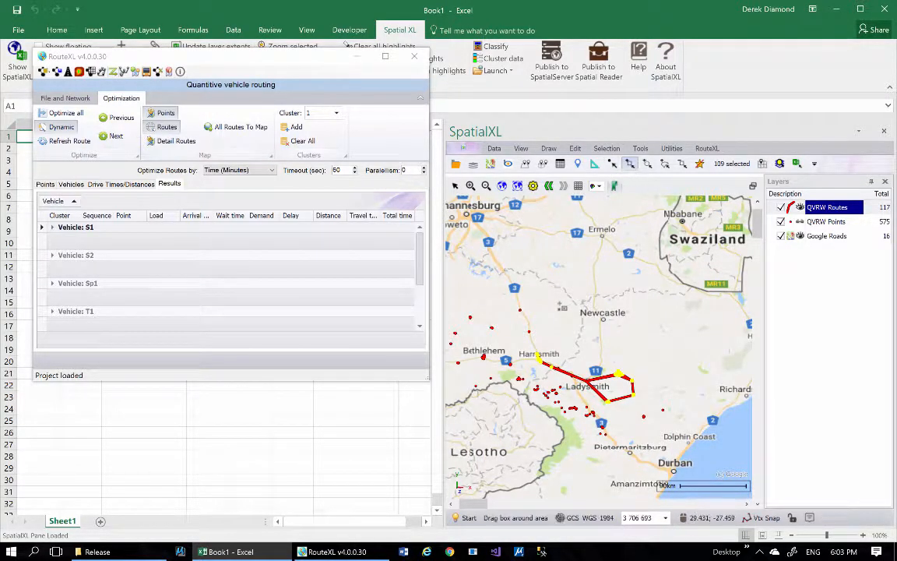
{"action": "left_click_drag", "start_coordinate": [526, 325], "coordinate": [532, 337]}
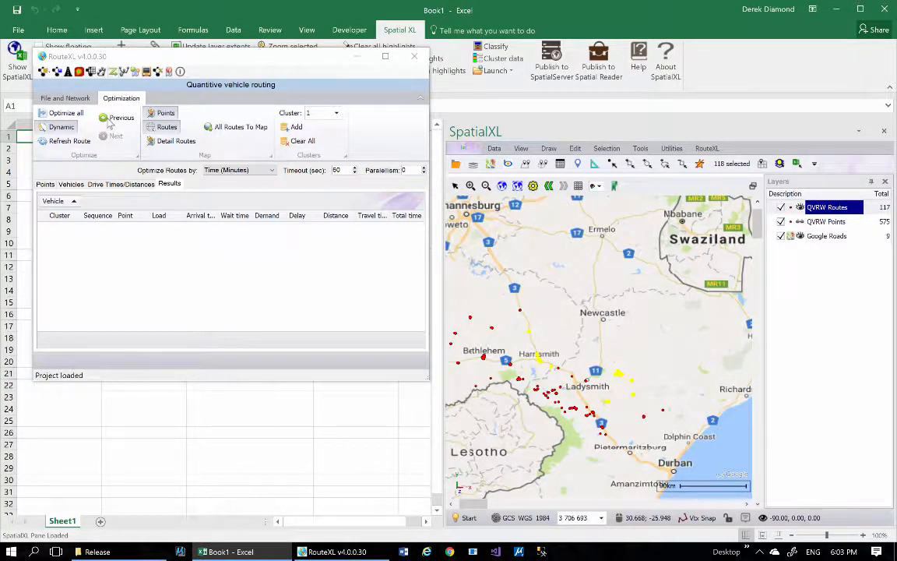
{"action": "left_click", "coordinate": [110, 122]}
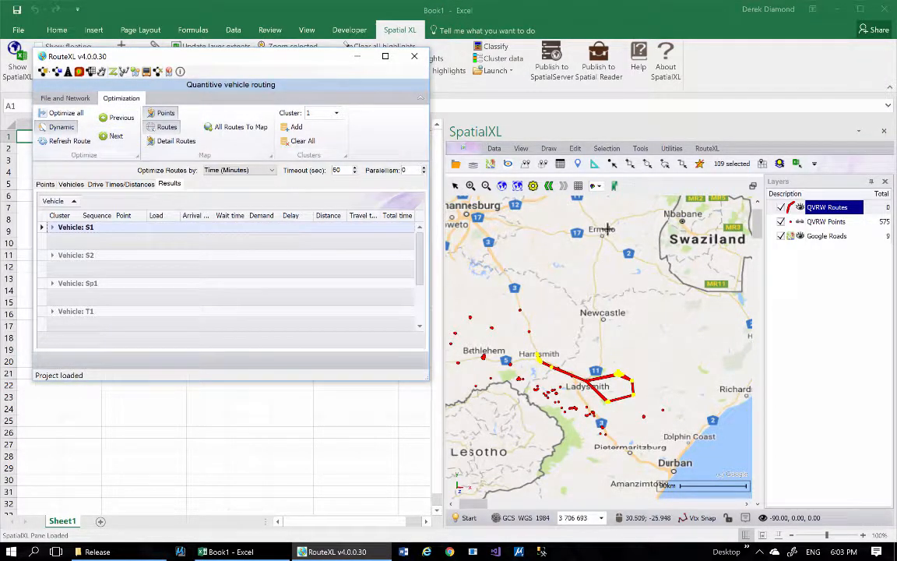
- Add the points beside route 3 northwest of Estcourt to the selection, and save it as cluster 2
{"action": "left_click", "coordinate": [630, 165]}
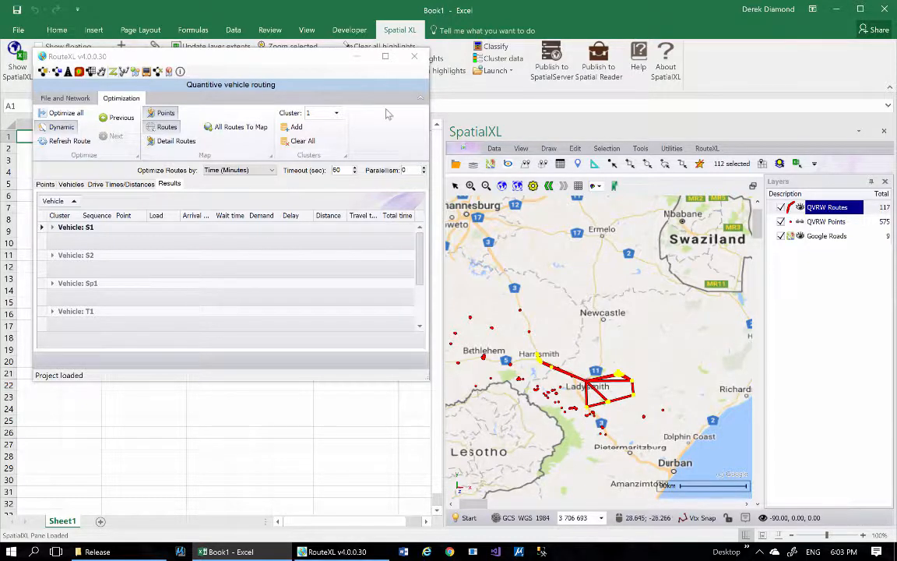
{"action": "left_click", "coordinate": [317, 115]}
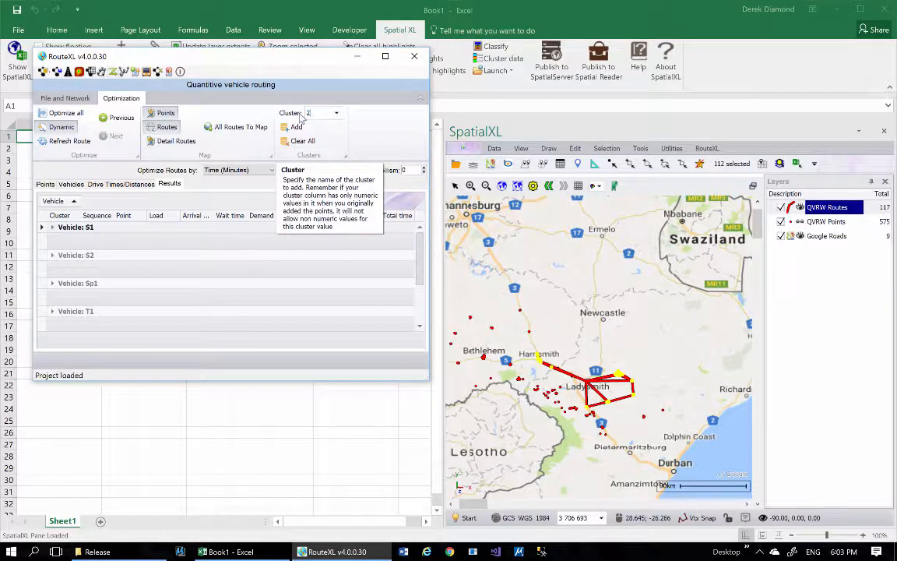
{"action": "left_click", "coordinate": [296, 127]}
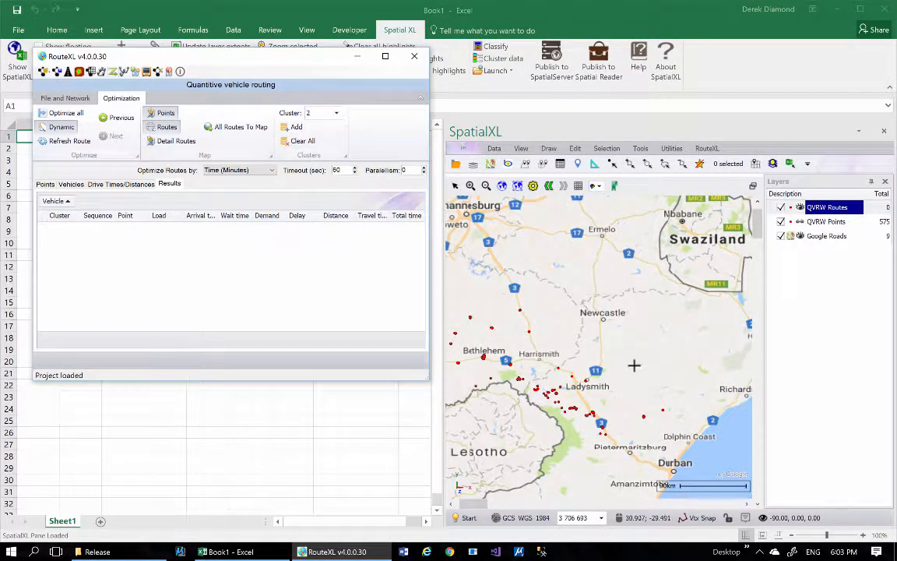
- Examine the points table and its filter for points without a cluster, keeping dynamic optimization enabled
{"action": "left_click", "coordinate": [44, 185]}
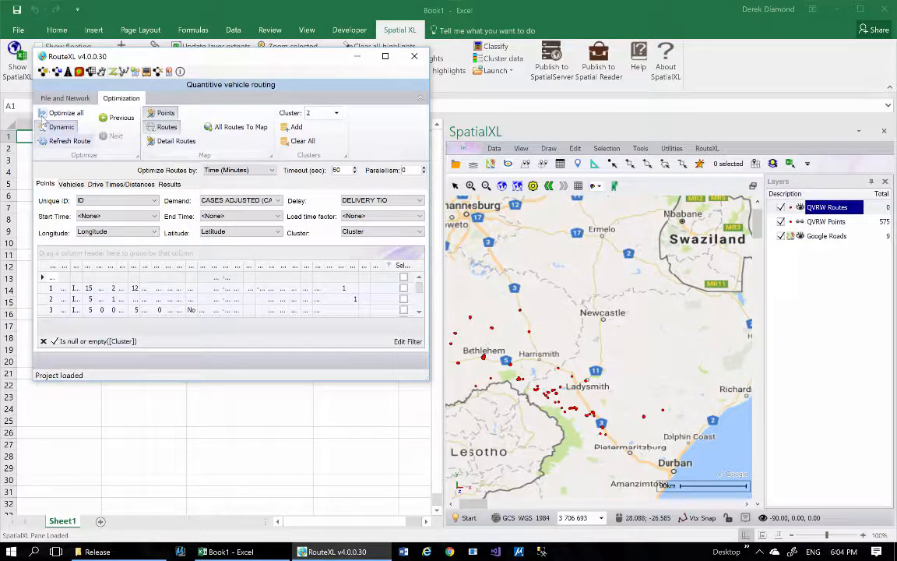
{"action": "left_click", "coordinate": [61, 127]}
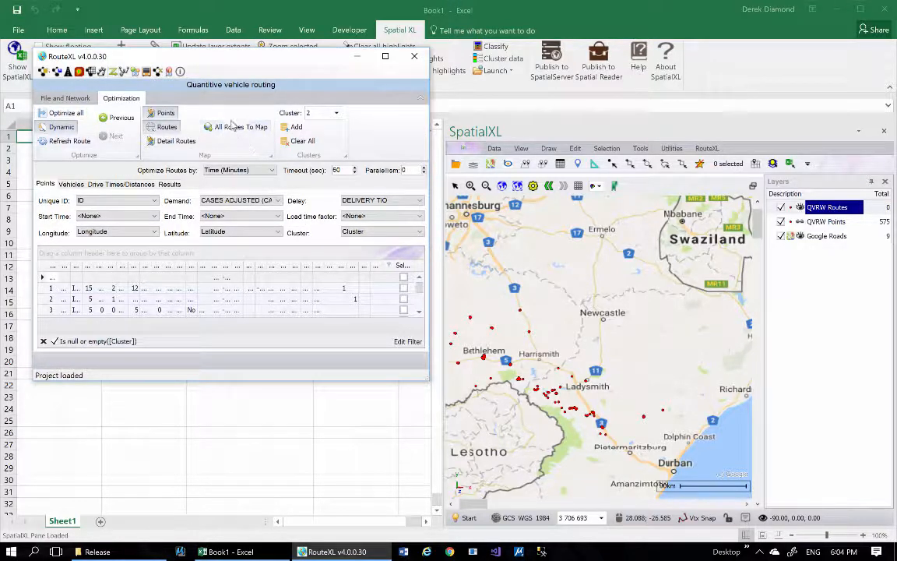